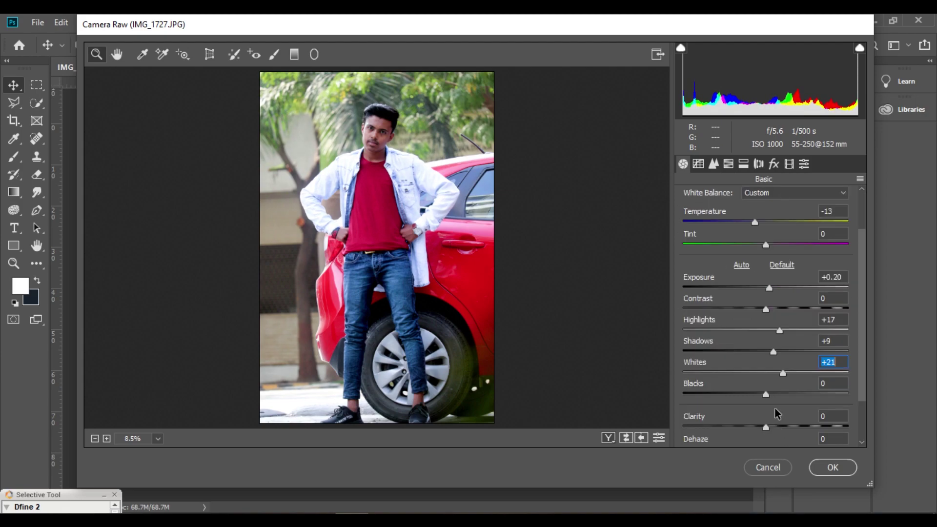
Fine-tune the photo's remaining Basic tone adjustments, starting with Blacks
drag(766, 396, 769, 375)
scroll(775, 398, down, 1)
drag(766, 397, 816, 430)
Adjust the lower tonal regions of the photo's parametric tone curve
click(698, 163)
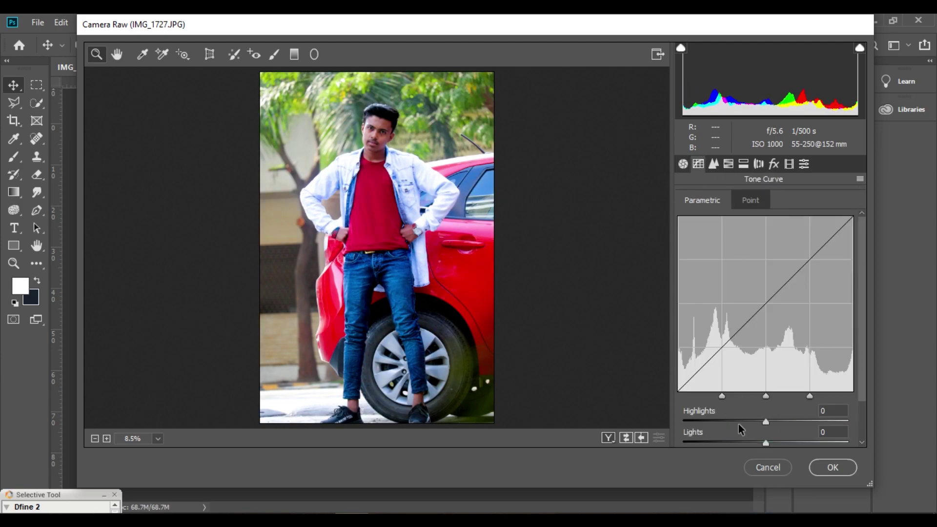
scroll(739, 424, down, 2)
drag(766, 372, 774, 438)
Shift the hue of the Greens and Yellows toward warmer tones and raise the Yellows saturation in the HSL adjustments
click(714, 163)
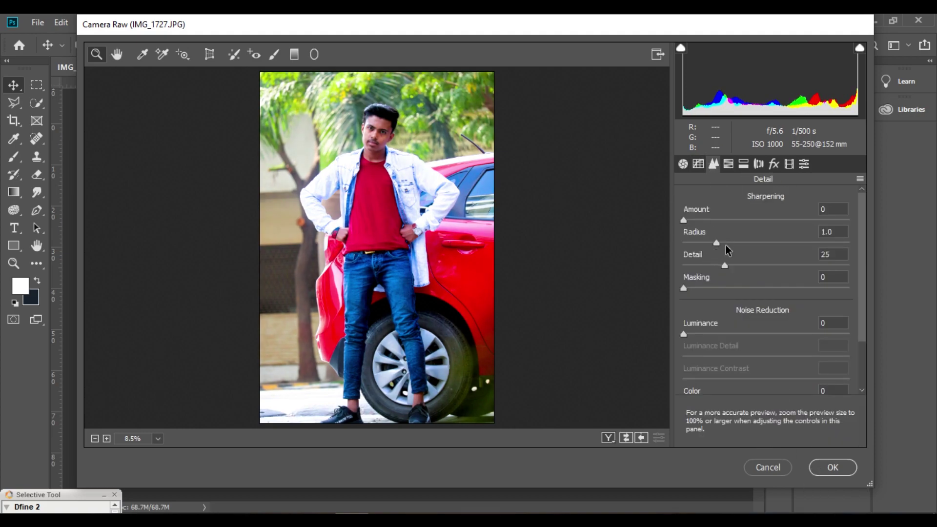
click(728, 164)
click(698, 208)
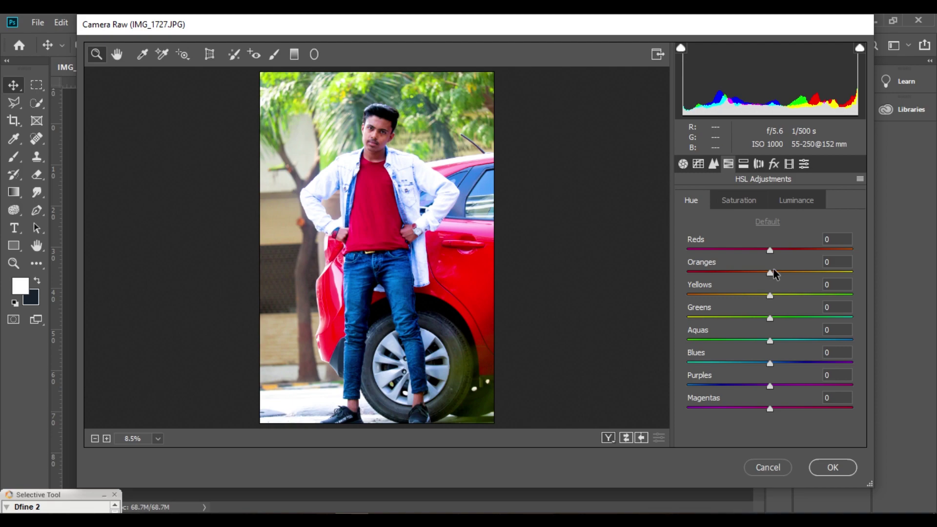
drag(770, 318, 716, 319)
drag(770, 296, 671, 305)
click(740, 201)
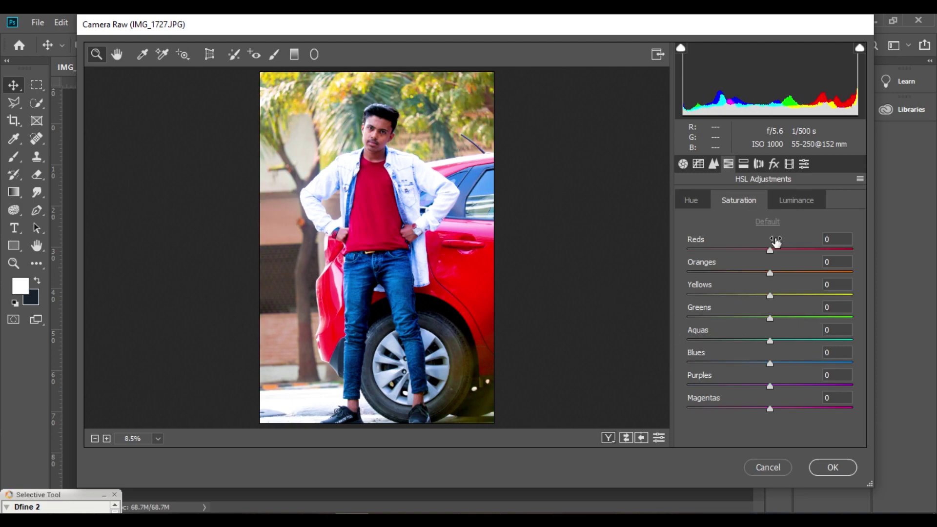
drag(770, 294, 843, 307)
Darken the photo's edges with a negative post-crop vignette amount and apply the Camera Raw adjustments
click(774, 163)
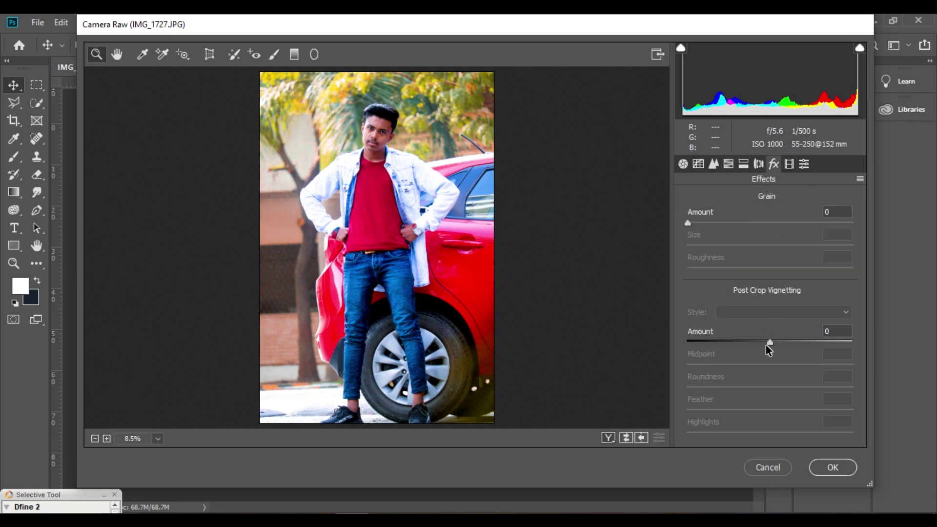
drag(770, 341, 735, 336)
click(833, 468)
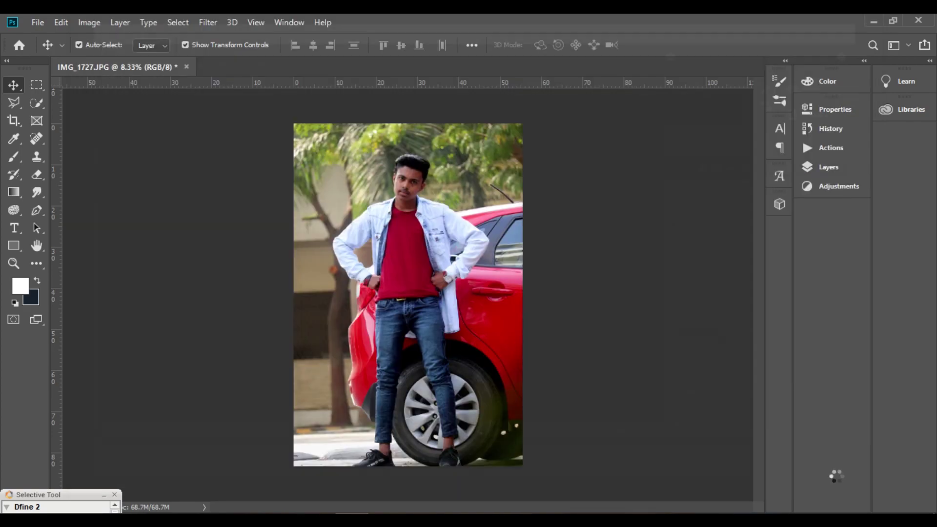
Start a Pen tool path just below the photo's bottom edge beside the toe of the man's left-hand shoe
click(37, 212)
key(ctrl+plus)
key(ctrl+plus)
key(ctrl+plus)
key(ctrl+plus)
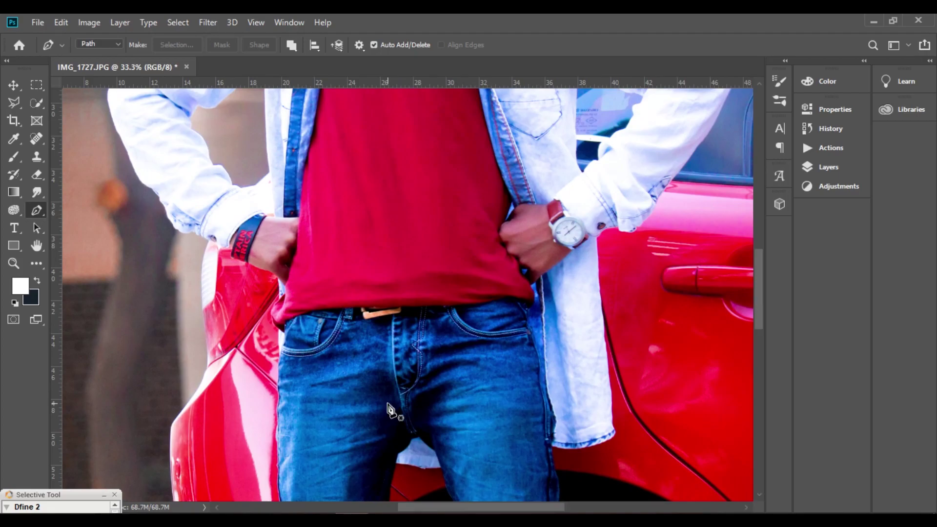
drag(355, 195, 383, 308)
drag(401, 378, 385, 171)
drag(374, 401, 413, 149)
click(304, 412)
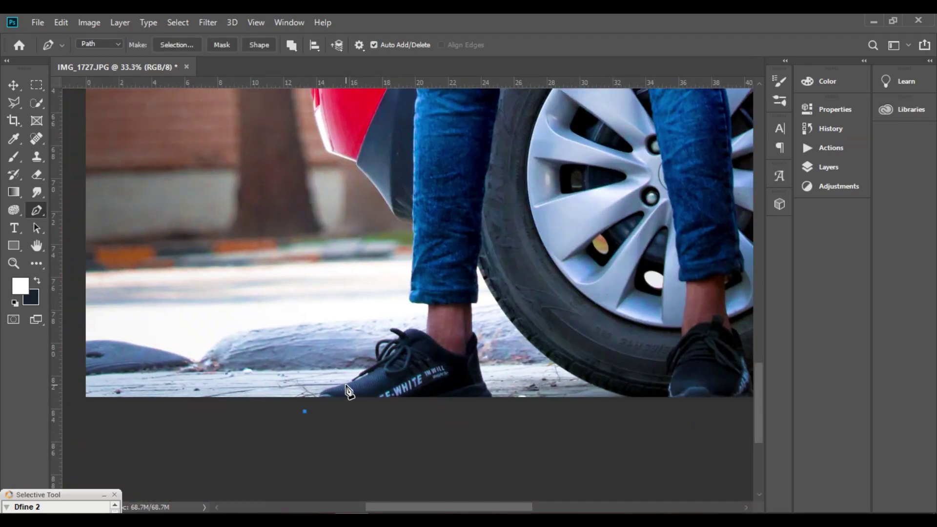
Trace the path along the top of the shoe, over the laces and up the ankle to the jeans hem
key(ctrl+plus)
key(ctrl+plus)
click(347, 434)
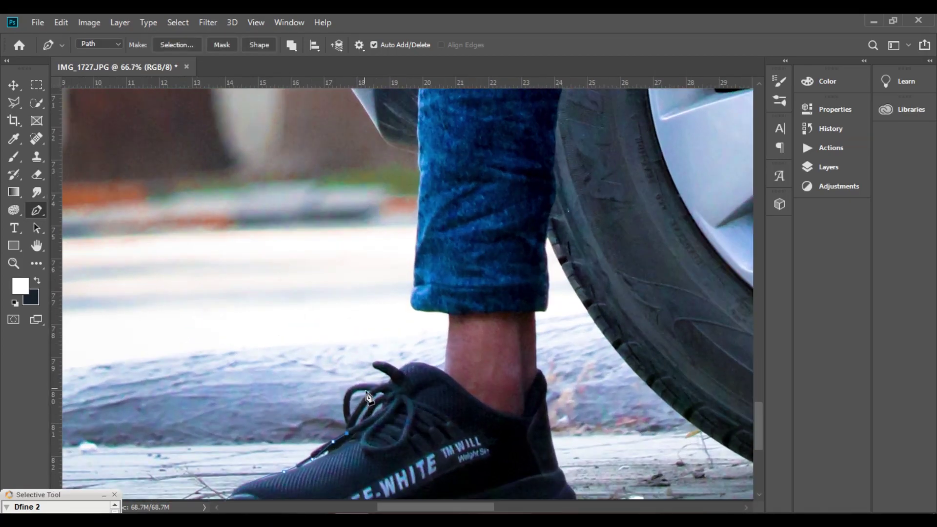
drag(382, 383, 474, 399)
alt+click(383, 383)
click(389, 378)
key(ctrl+minus)
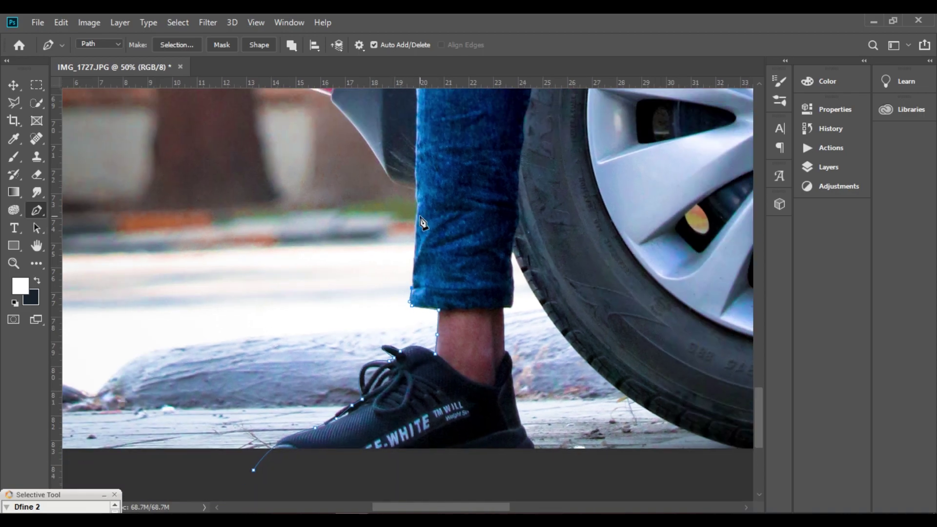
Extend the path up the jeans leg and around the outer edge of the red car's bumper and rear body
drag(399, 190, 450, 319)
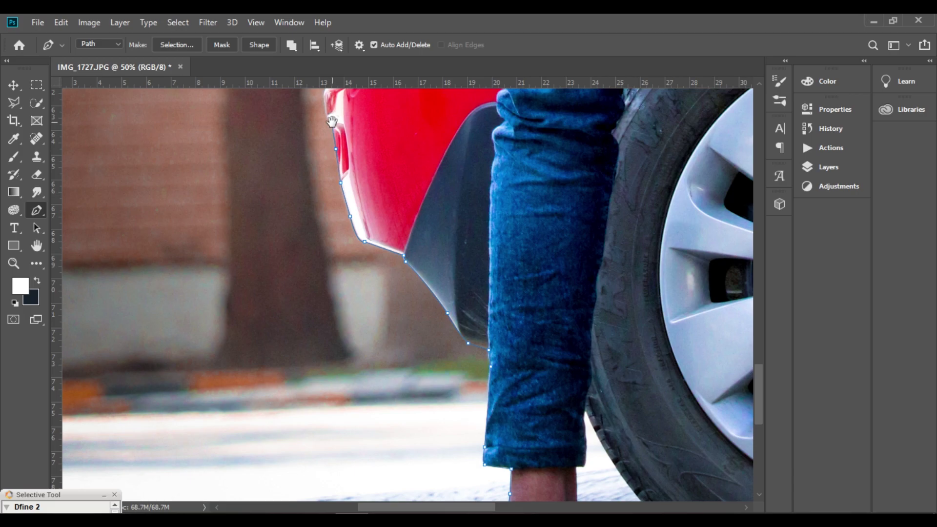
drag(332, 122, 411, 355)
drag(422, 206, 471, 367)
alt+click(422, 207)
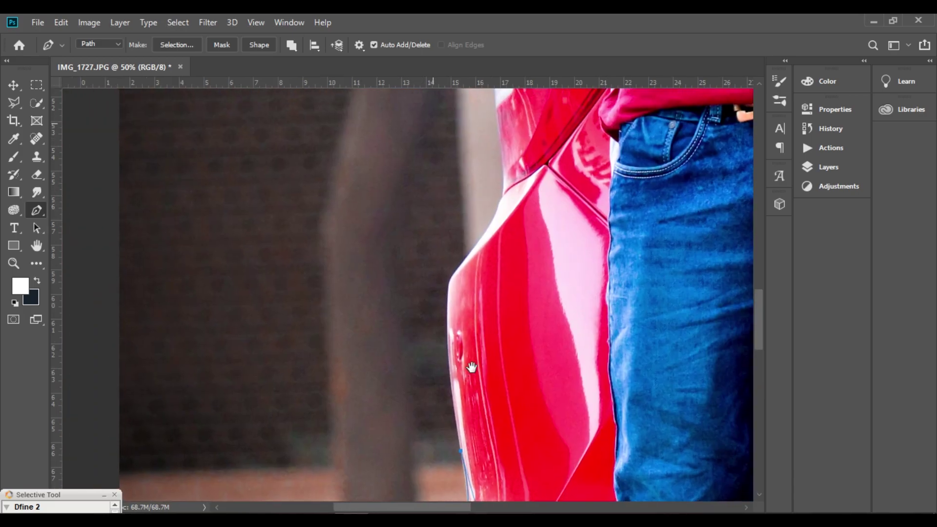
drag(448, 283, 455, 231)
alt+click(448, 283)
click(489, 228)
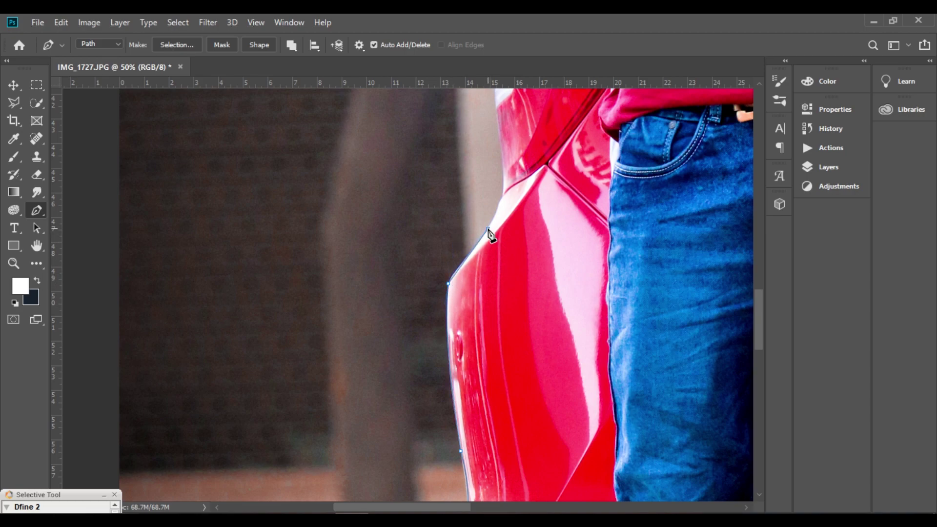
alt+click(503, 169)
Continue the path from the car body around the jacket cuff and along the forearm to the elbow
key(ctrl+minus)
key(ctrl+minus)
drag(447, 153, 449, 244)
alt+click(439, 258)
key(ctrl+z)
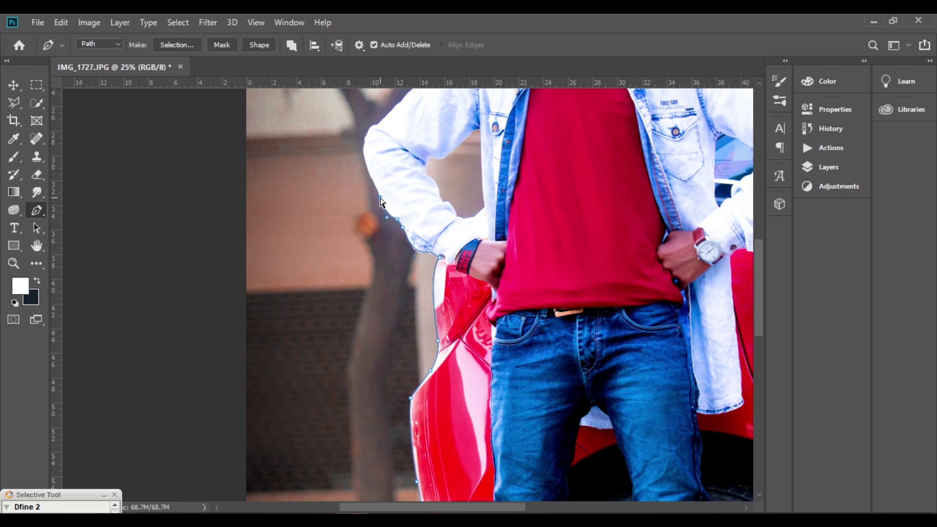
key(ctrl+plus)
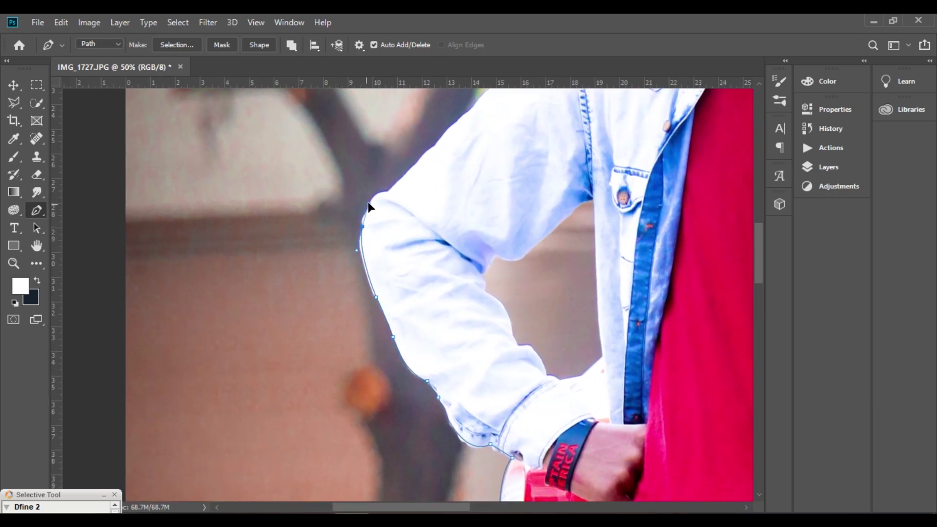
Trace the path from the elbow along the upper sleeve and over the shoulder toward the collar
click(423, 156)
click(444, 133)
drag(475, 137, 408, 317)
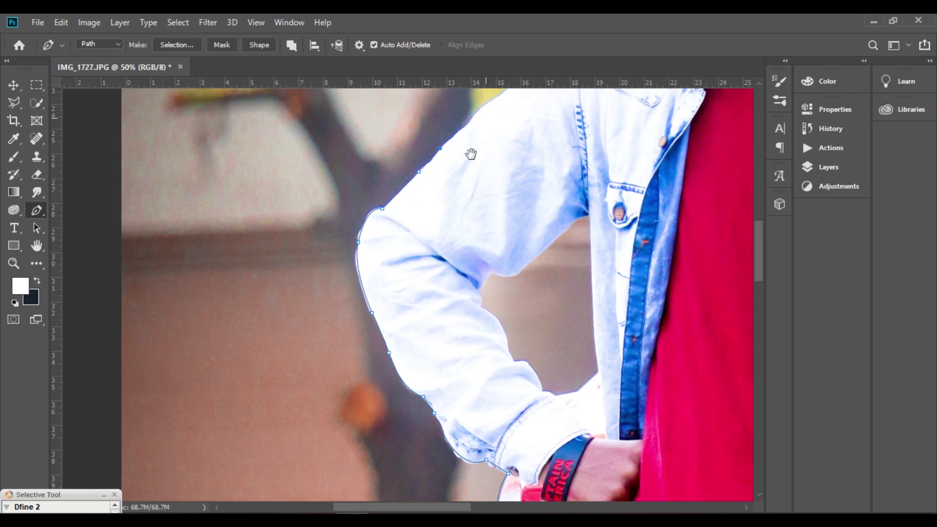
click(419, 273)
click(449, 252)
click(459, 245)
click(477, 222)
click(497, 211)
drag(539, 179, 436, 367)
alt+click(539, 179)
drag(442, 375, 454, 378)
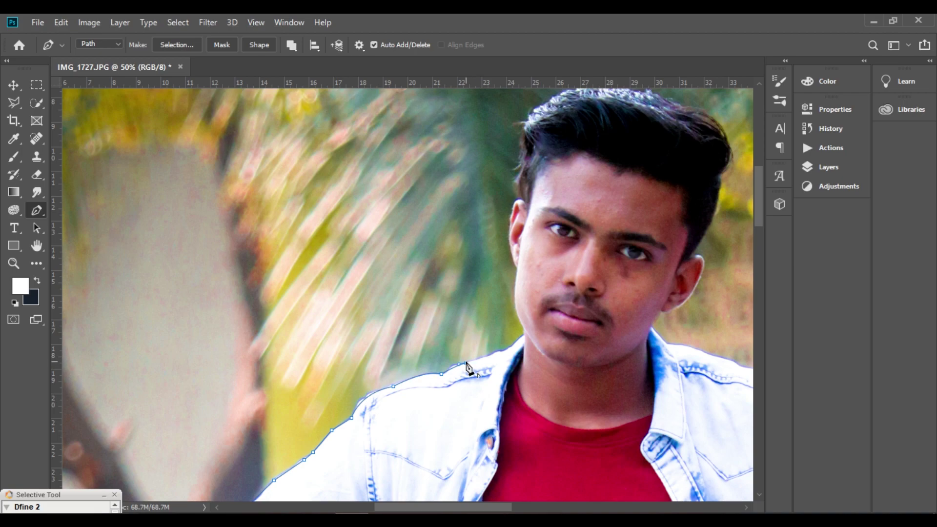
Extend the path from the collar up the jaw, around the ear and along the left-hand side of the hair
click(526, 336)
key(ctrl+plus)
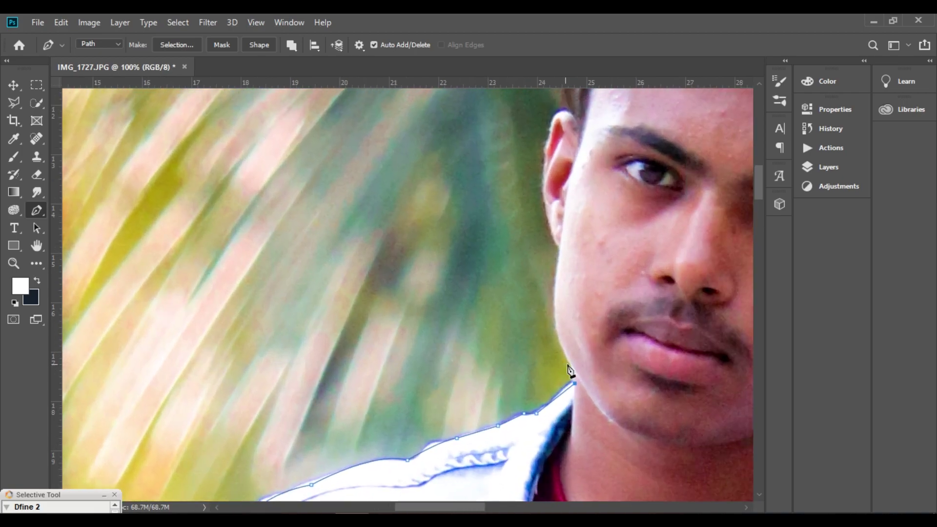
drag(560, 250, 581, 184)
drag(549, 138, 565, 91)
alt+click(573, 136)
drag(574, 136, 594, 347)
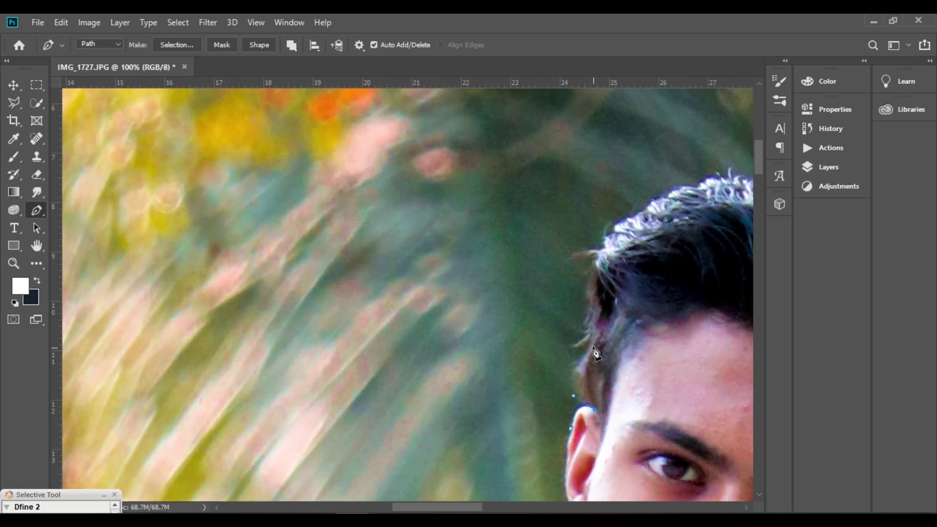
drag(643, 210, 325, 246)
alt+click(643, 211)
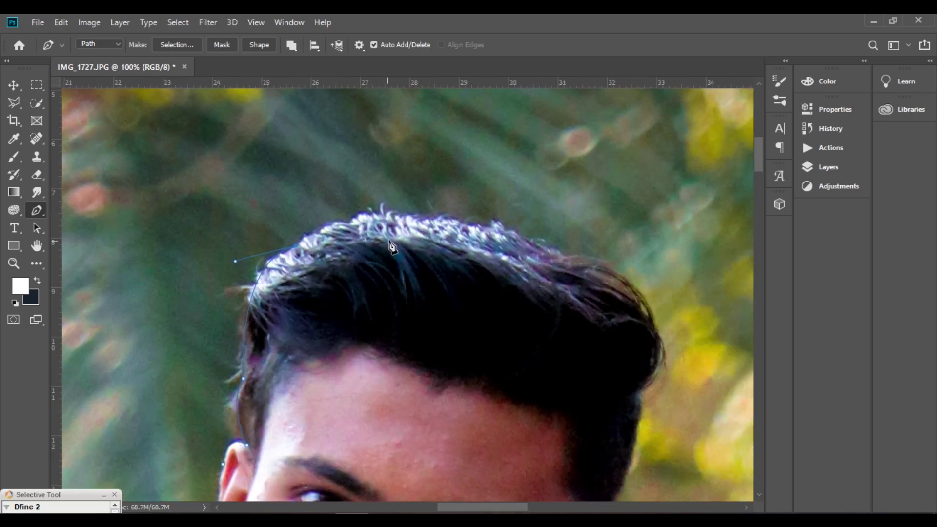
Trace the path over the top of the hair and around its outer curve on the other side
drag(455, 222, 545, 241)
alt+click(562, 255)
drag(654, 368, 632, 393)
alt+click(654, 370)
alt+click(637, 392)
Continue the path down the side of the head, around the second ear and along the neck to the collar
drag(637, 449, 590, 256)
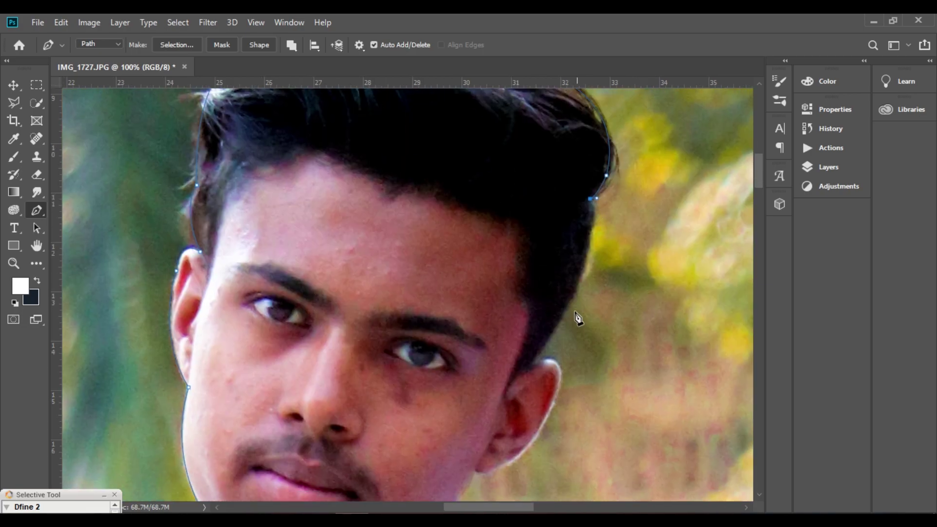
click(532, 362)
scroll(537, 342, down, 5)
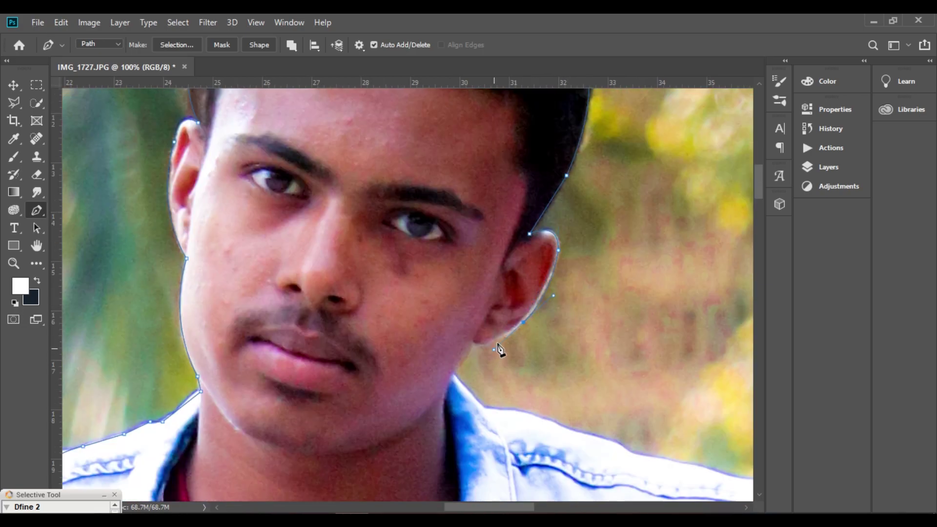
click(482, 407)
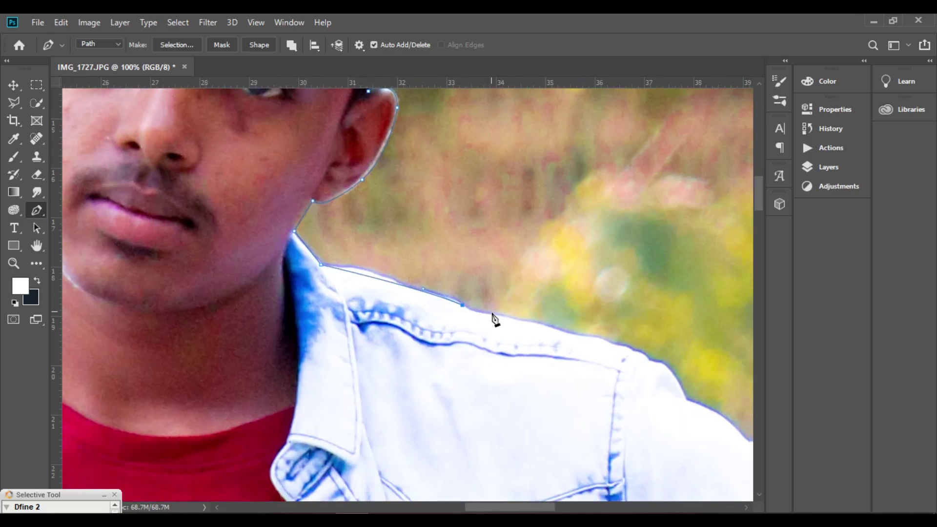
Trace the path along the second shoulder of the jacket from the collar to where it meets the car roof
click(492, 314)
click(531, 325)
click(563, 332)
click(597, 339)
click(628, 350)
click(649, 359)
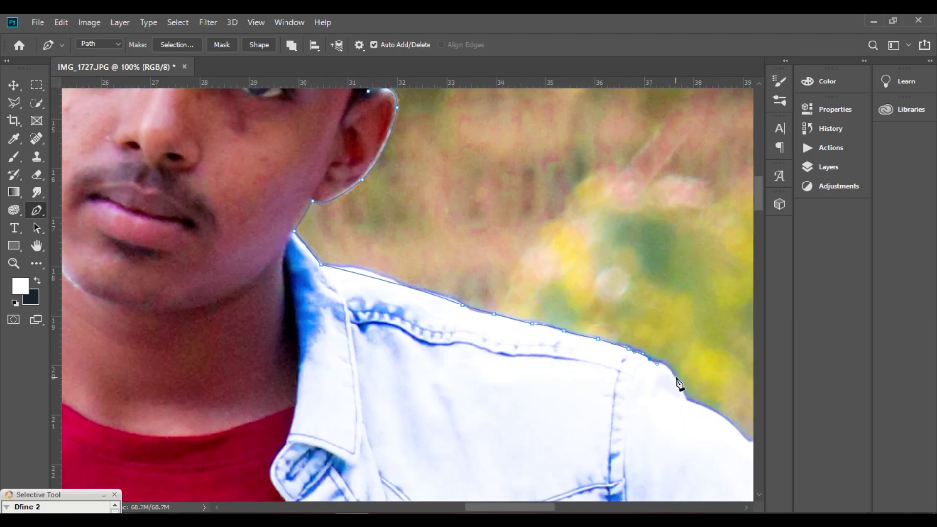
click(677, 379)
drag(708, 412, 265, 240)
alt+click(302, 269)
Extend the path along the car's roofline and around the antenna to the photo's right-hand edge
key(ctrl+minus)
key(ctrl+minus)
key(ctrl+minus)
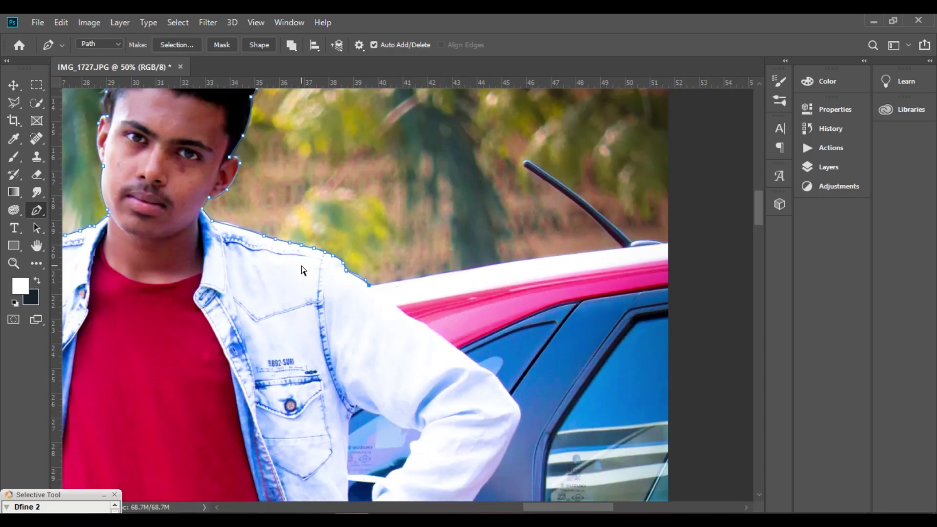
drag(482, 295, 348, 286)
drag(468, 245, 506, 243)
alt+click(467, 245)
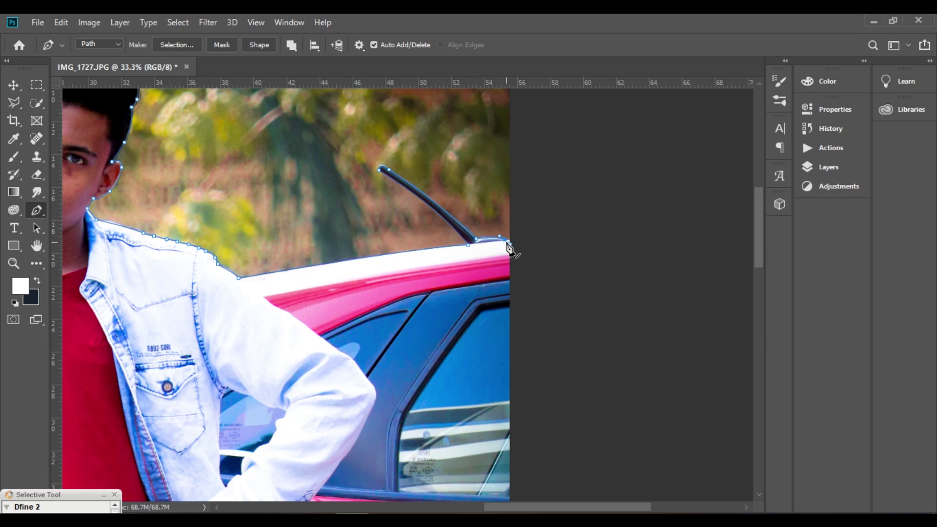
Run the path below the photo, trace the tyre edge and the inner side of the leg and shoe, and close it
scroll(569, 293, down, 15)
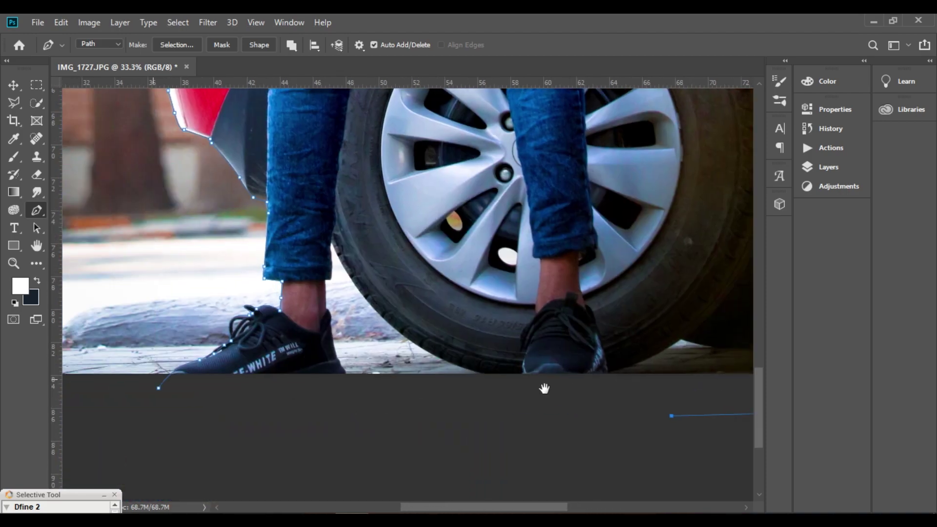
drag(545, 388, 550, 388)
click(508, 388)
drag(338, 243, 309, 154)
alt+click(338, 243)
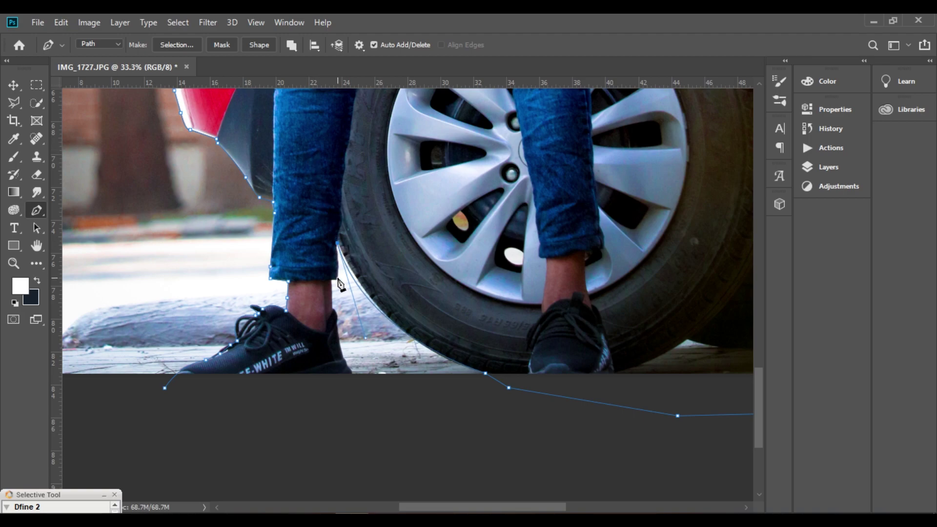
click(337, 280)
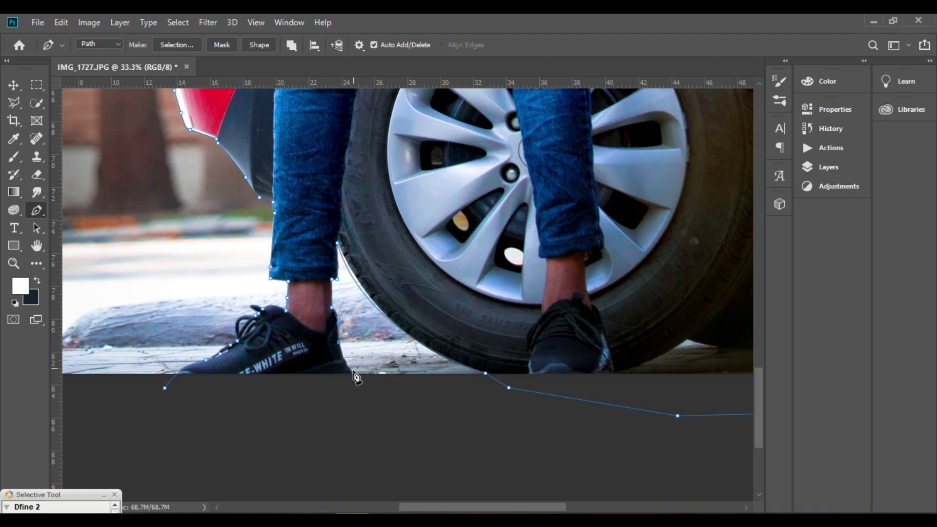
click(320, 406)
click(165, 388)
Convert the closed path into a selection around the man and the car
right_click(240, 387)
right_click(294, 317)
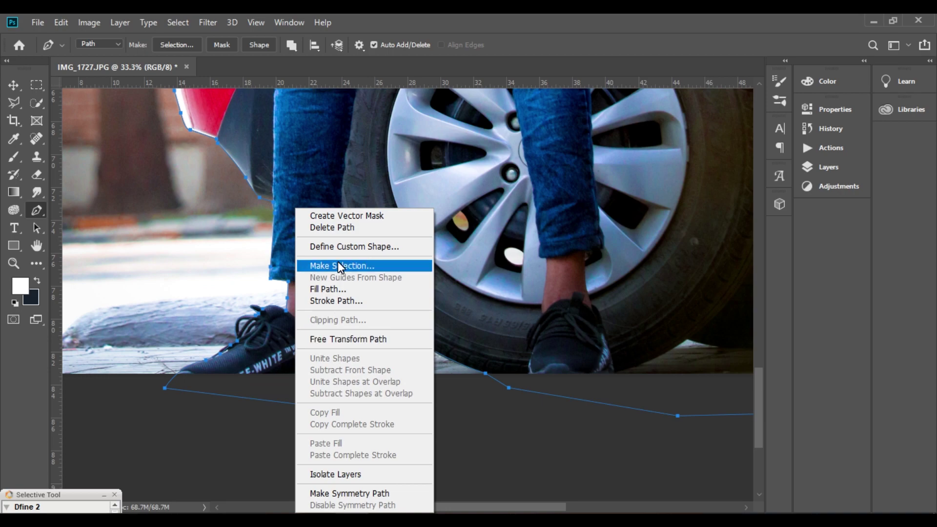
click(338, 264)
click(544, 139)
key(ctrl+minus)
key(ctrl+minus)
key(ctrl+minus)
key(ctrl+minus)
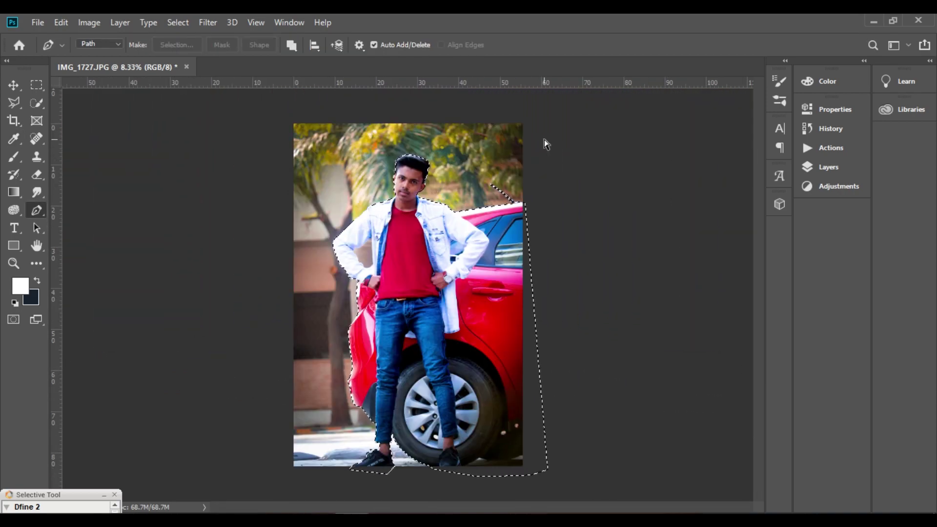
Copy the selected man and car to a new layer and duplicate the Background layer
key(ctrl+j)
click(13, 85)
click(829, 167)
drag(693, 245, 752, 486)
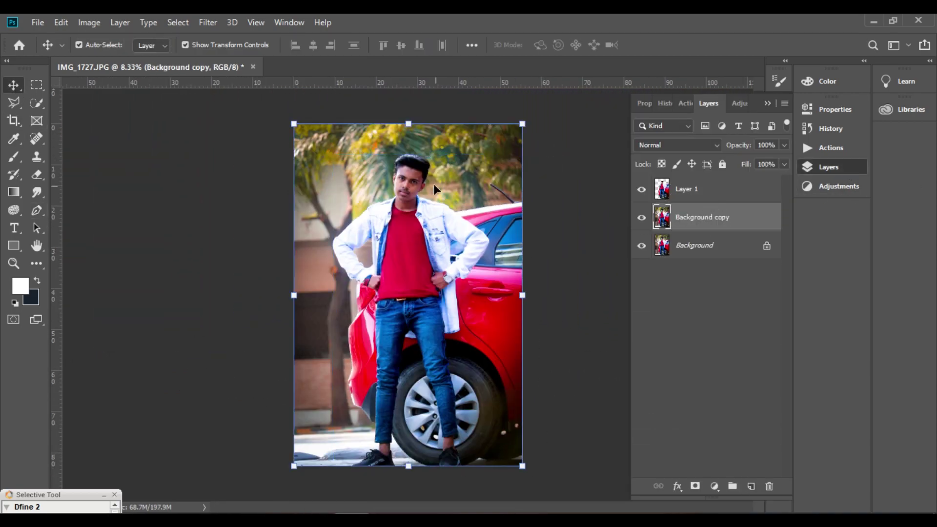
Check the cutout on Layer 1 by itself, then show both background layers and hide Layer 1
click(642, 218)
click(641, 189)
click(642, 246)
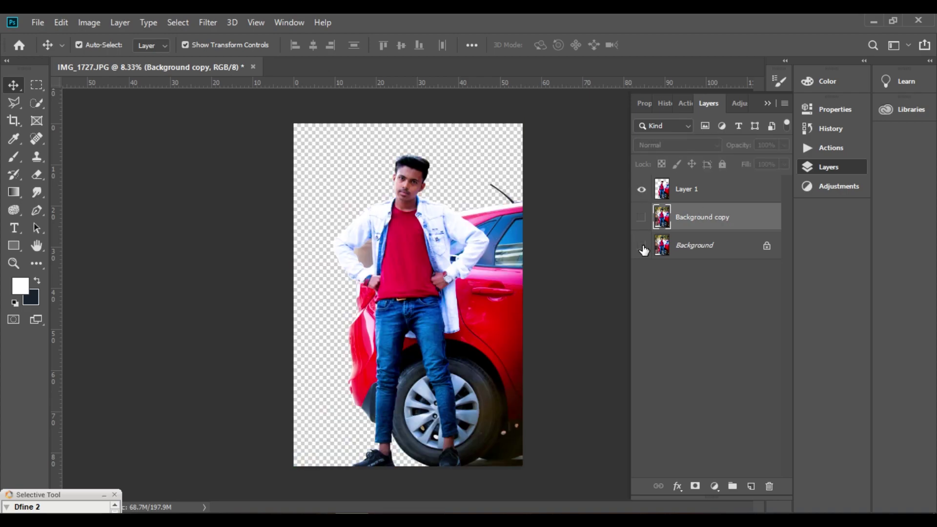
click(642, 245)
click(642, 190)
click(642, 218)
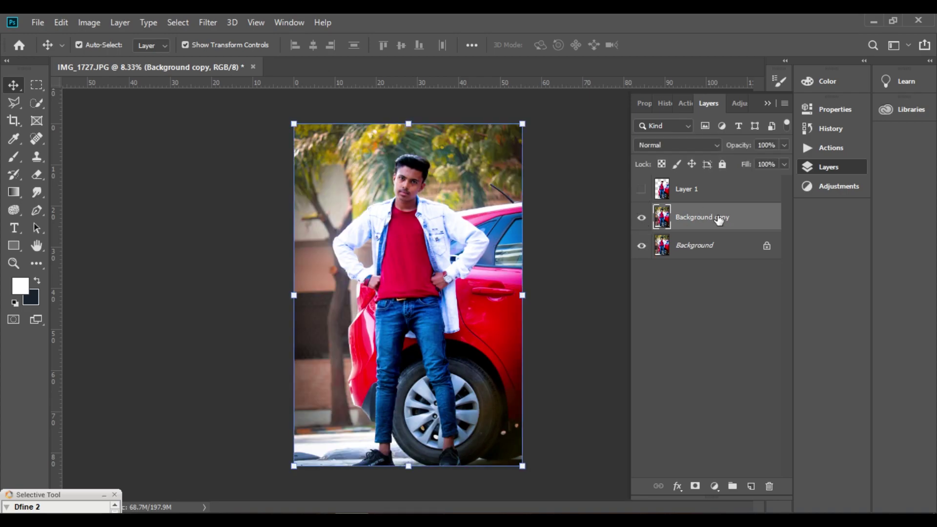
click(14, 102)
click(415, 143)
click(345, 157)
click(318, 254)
click(336, 293)
click(347, 466)
click(378, 490)
click(555, 490)
click(586, 420)
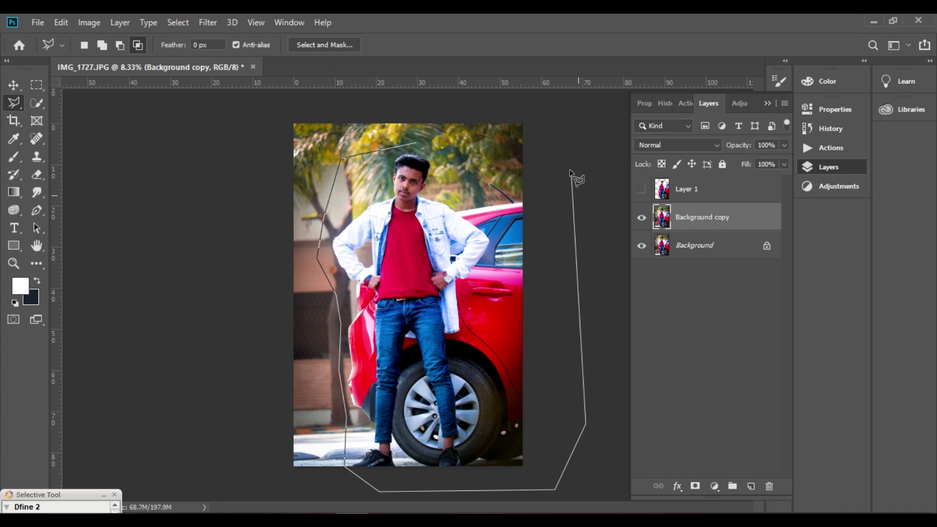
double_click(562, 146)
key(ctrl+d)
Try a content-aware fill of a large polygonal selection around the man and car on Background copy, then undo it and deselect
click(244, 430)
click(434, 451)
click(556, 437)
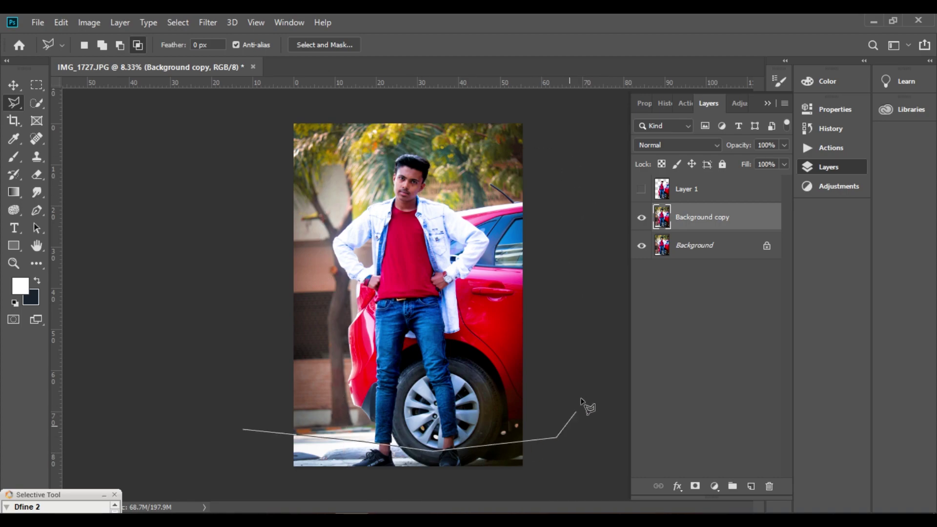
click(583, 159)
click(334, 133)
double_click(297, 176)
right_click(405, 194)
click(455, 288)
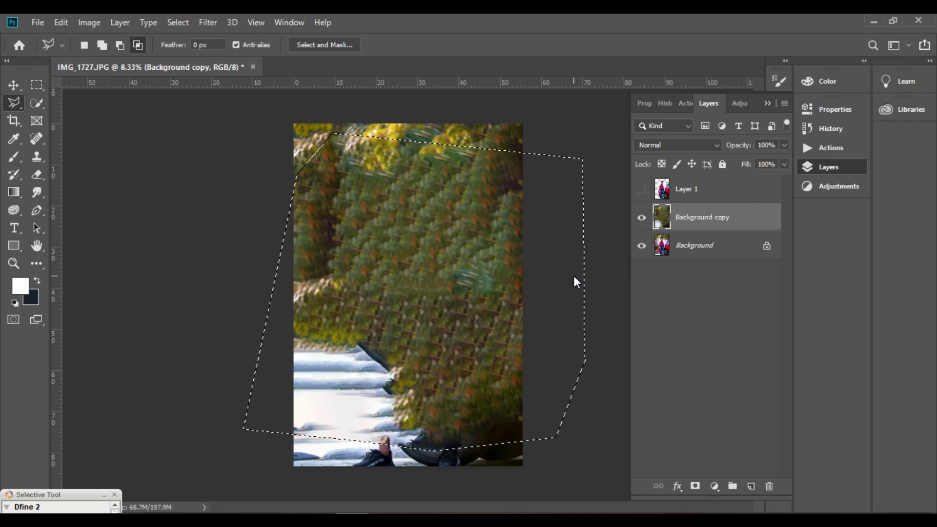
key(ctrl+z)
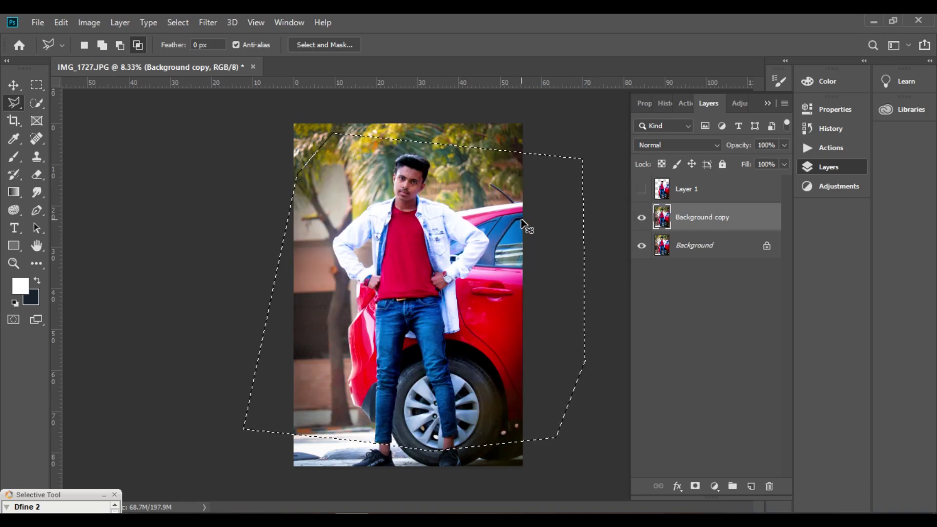
key(ctrl+d)
Outline the man's head and one side of his body with the car's rear edge, and fill the selection content-aware
mouse_move(386, 201)
mouse_down()
mouse_move(328, 232)
mouse_move(342, 279)
mouse_move(346, 385)
mouse_up()
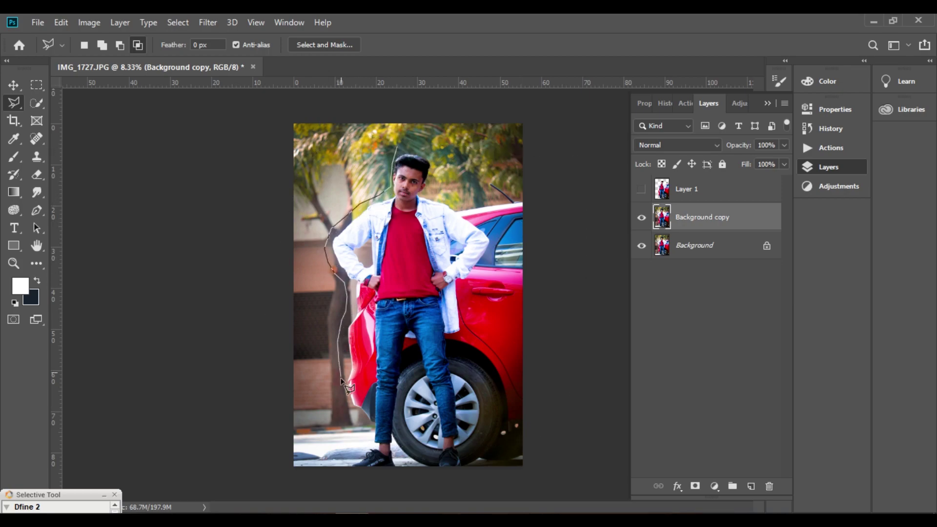
mouse_move(366, 445)
mouse_down()
mouse_move(409, 474)
mouse_move(384, 317)
mouse_move(407, 206)
mouse_move(447, 218)
mouse_move(550, 199)
mouse_up()
key(shift+F5)
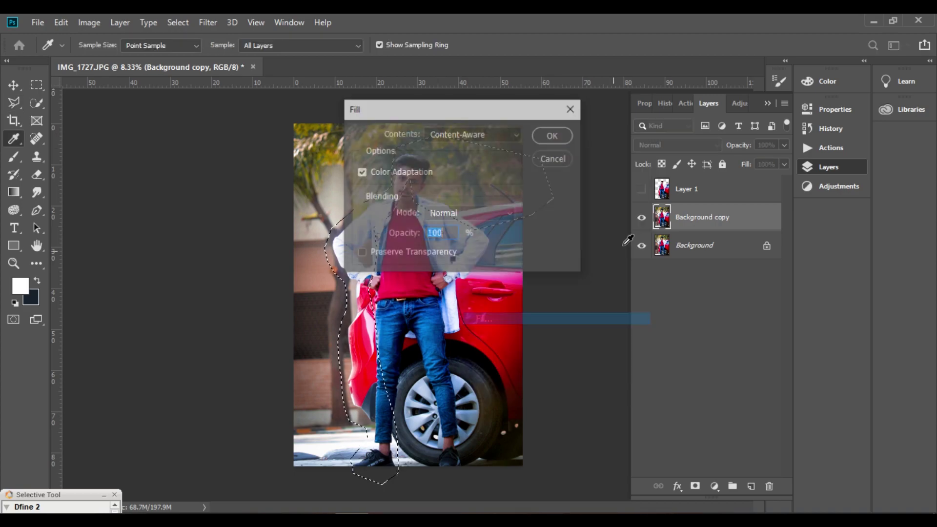
key(Return)
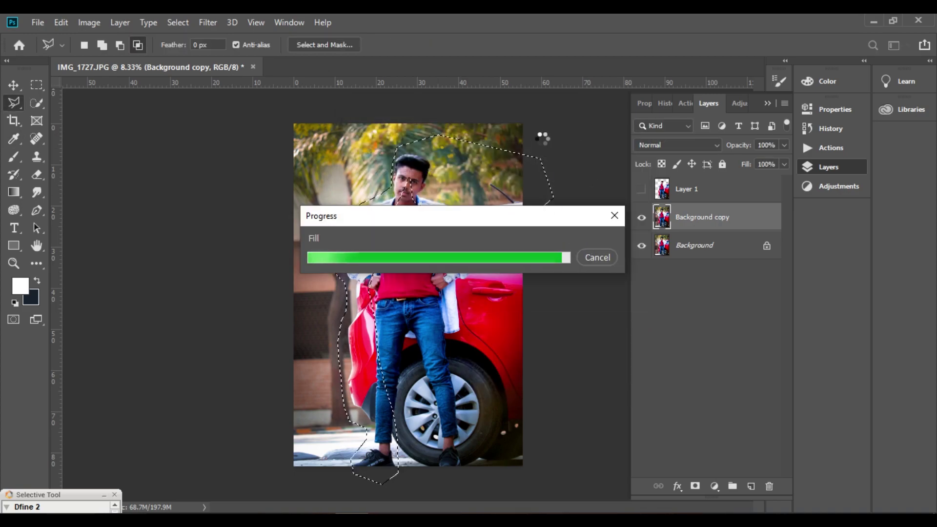
click(642, 193)
click(641, 194)
Select the upper part of the photo across the head, shoulder and car window, and fill it content-aware
click(386, 167)
click(410, 209)
click(454, 237)
click(527, 249)
click(567, 219)
click(570, 140)
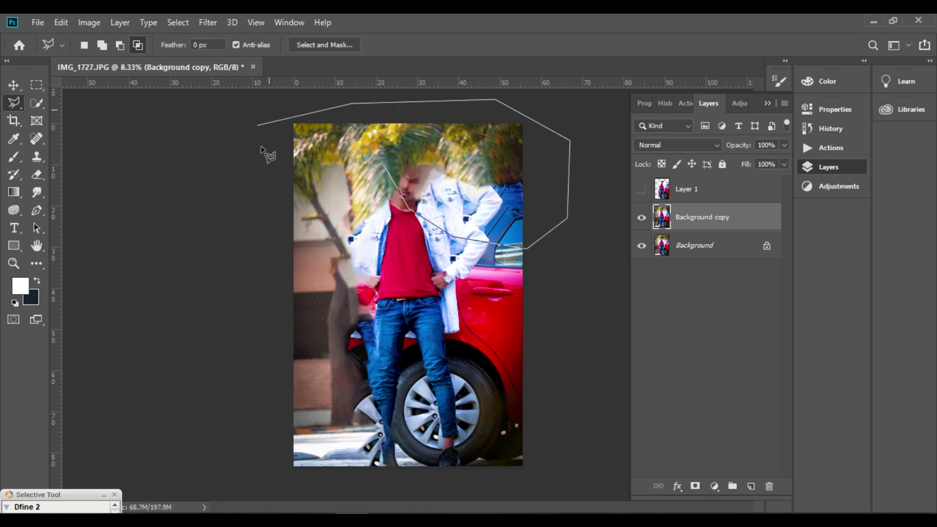
click(295, 162)
click(362, 147)
click(385, 167)
right_click(430, 142)
click(445, 310)
click(573, 146)
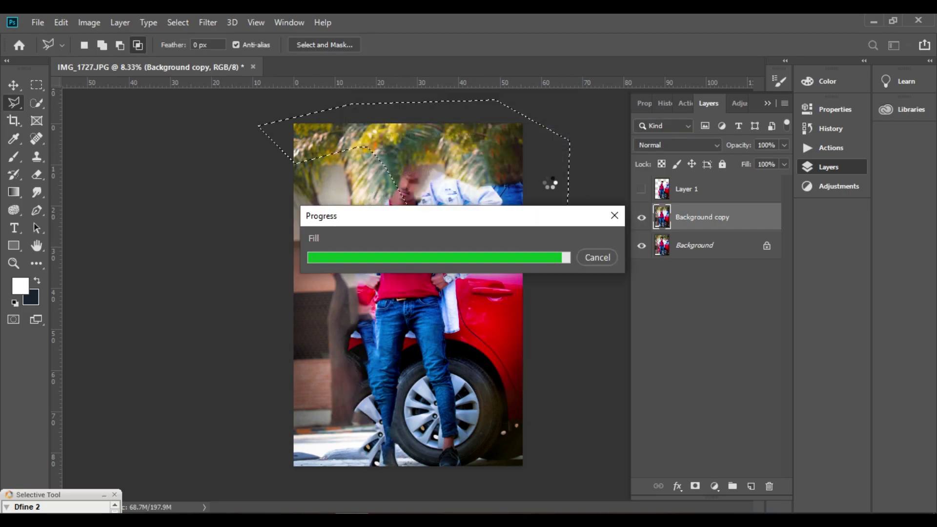
Check the fills with Layer 1 shown, hide it again, and undo the content-aware fills and their selections on Background copy
click(642, 192)
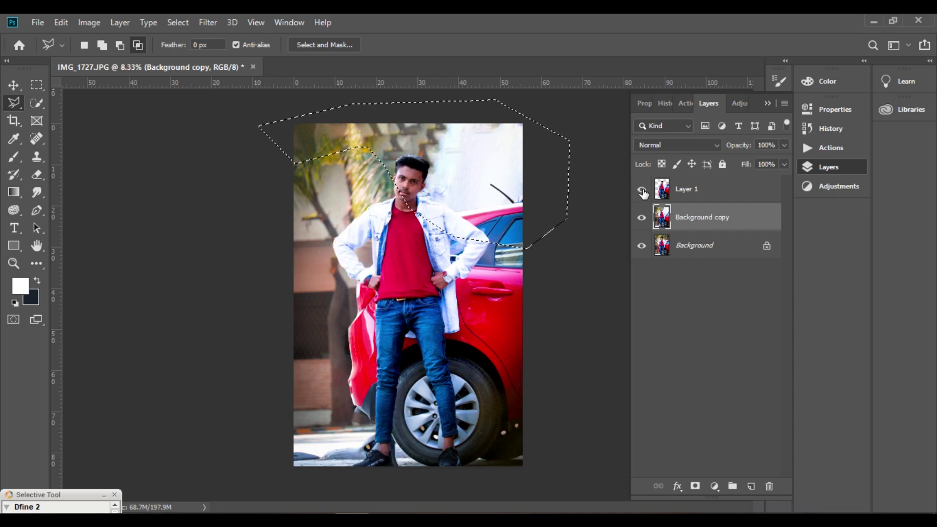
click(642, 191)
key(ctrl+z)
key(ctrl+z)
key(ctrl+z)
key(ctrl+z)
key(ctrl+z)
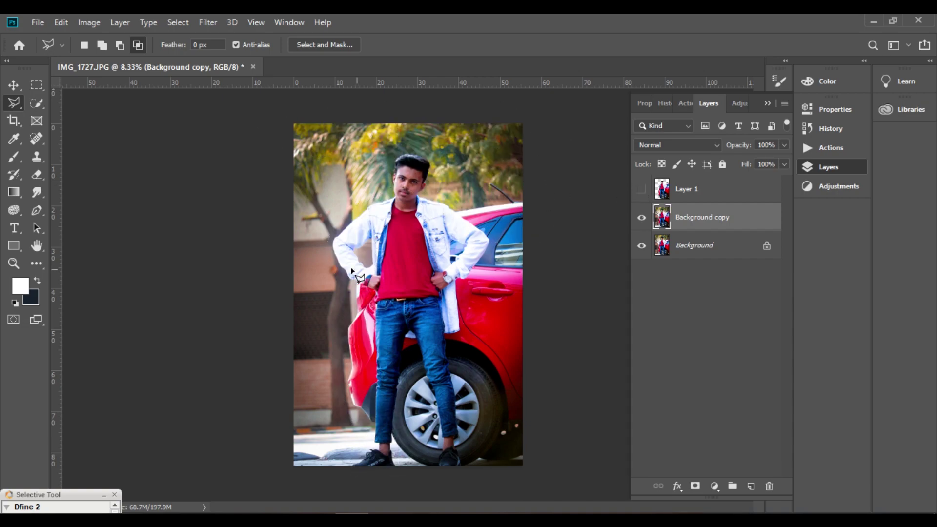
Set up the Clone Stamp with the soft 1457 px brush at 100% opacity and 100% flow
key(s)
right_click(367, 150)
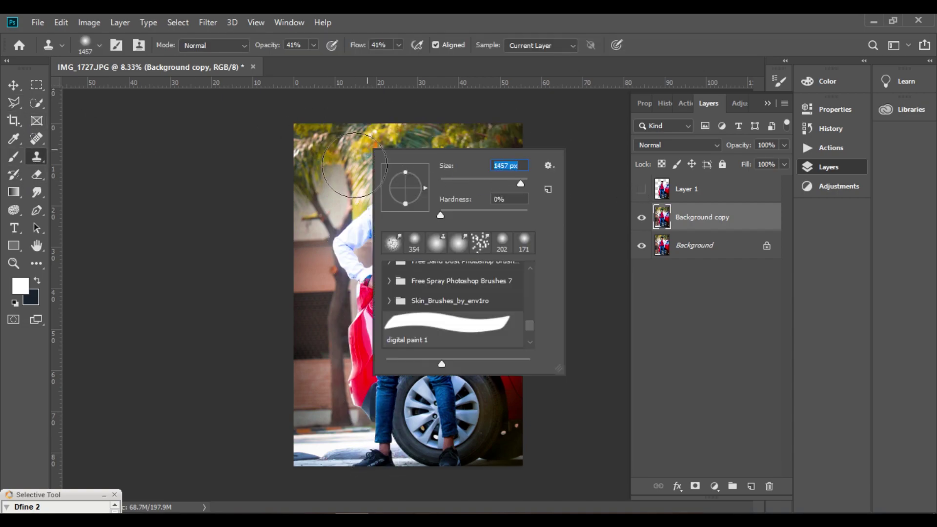
click(399, 45)
drag(399, 61, 438, 60)
click(314, 45)
drag(314, 60, 351, 60)
Clone the surrounding foliage over the man's head and shoulder on Background copy, undoing the strokes that go wrong
alt+click(341, 157)
alt+click(463, 151)
mouse_move(421, 171)
mouse_down()
mouse_move(372, 184)
mouse_move(417, 171)
mouse_move(402, 196)
mouse_move(361, 233)
mouse_up()
alt+click(466, 162)
alt+click(329, 188)
alt+click(318, 286)
drag(453, 244, 456, 259)
key(ctrl+z)
key(ctrl+z)
key(ctrl+z)
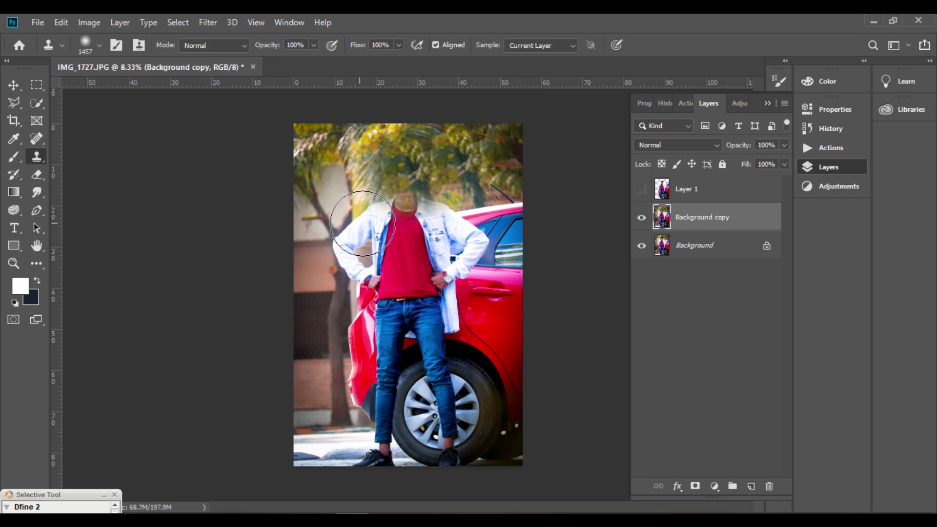
drag(370, 211, 405, 223)
Set the Clone Stamp brush to 511 px, clone wall and tree trunk over the bent arm, and check with Layer 1 shown
alt+click(327, 286)
right_click(335, 322)
click(479, 320)
right_click(357, 297)
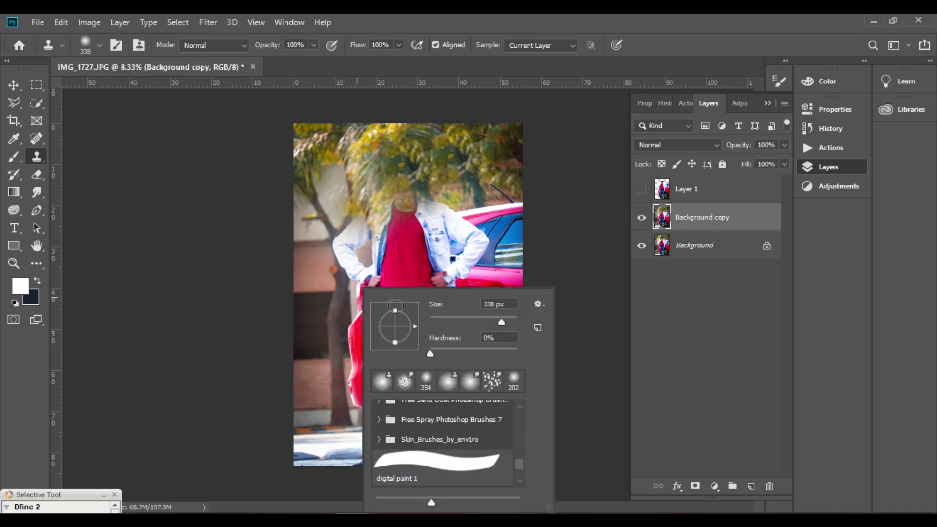
drag(512, 352, 419, 359)
drag(423, 306, 429, 254)
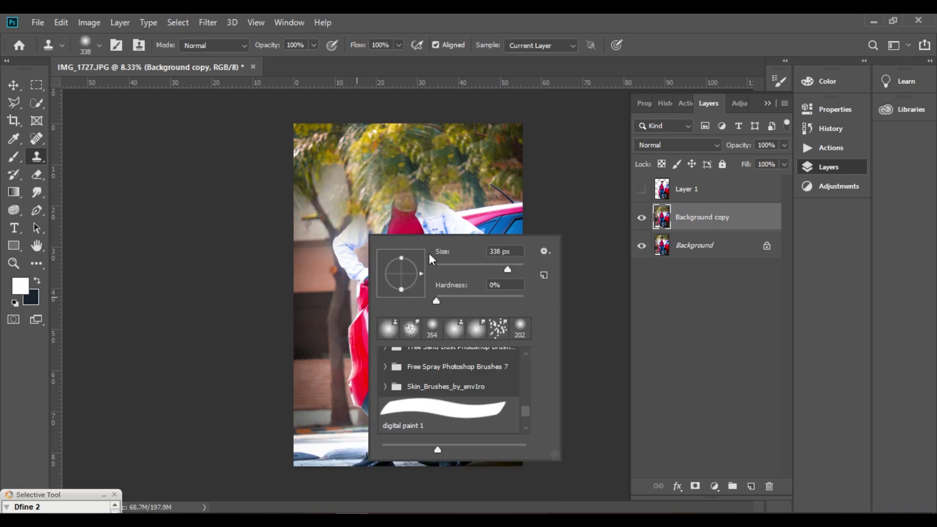
key(Return)
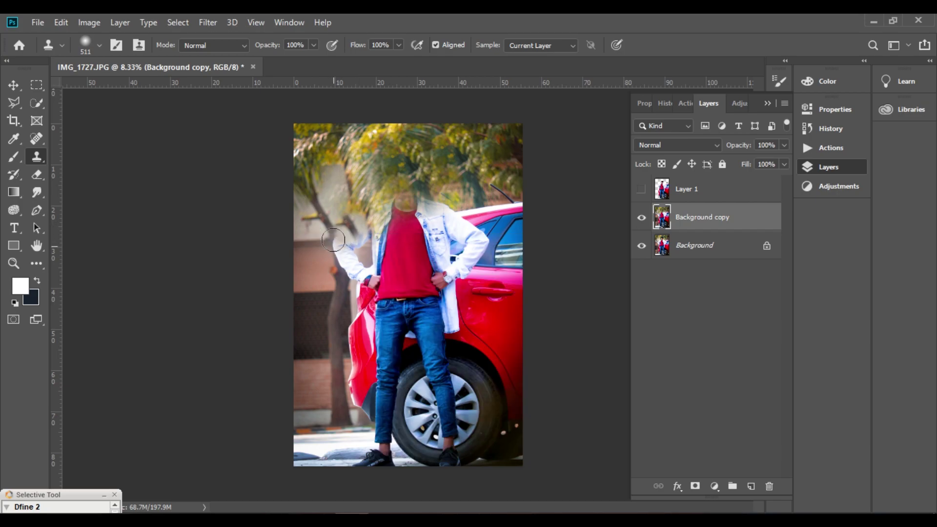
mouse_move(333, 240)
mouse_down()
mouse_move(335, 263)
mouse_move(328, 229)
mouse_up()
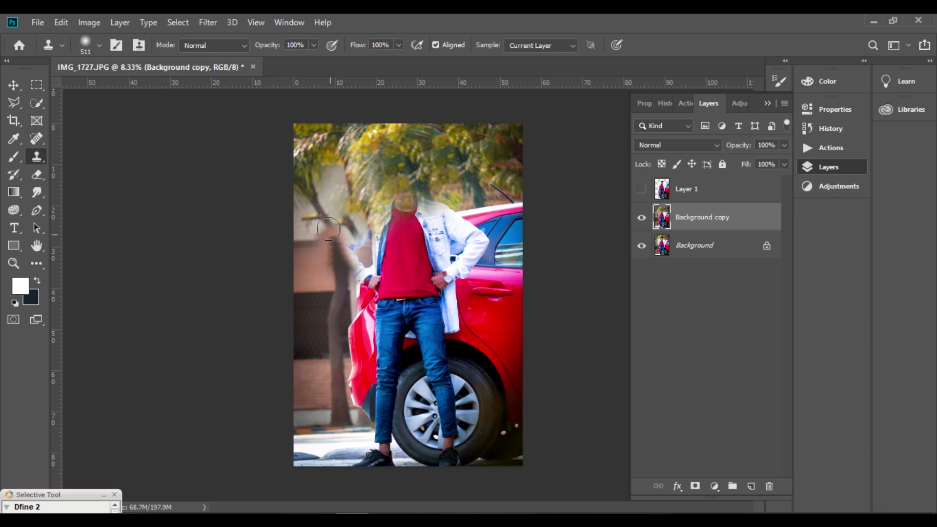
click(642, 189)
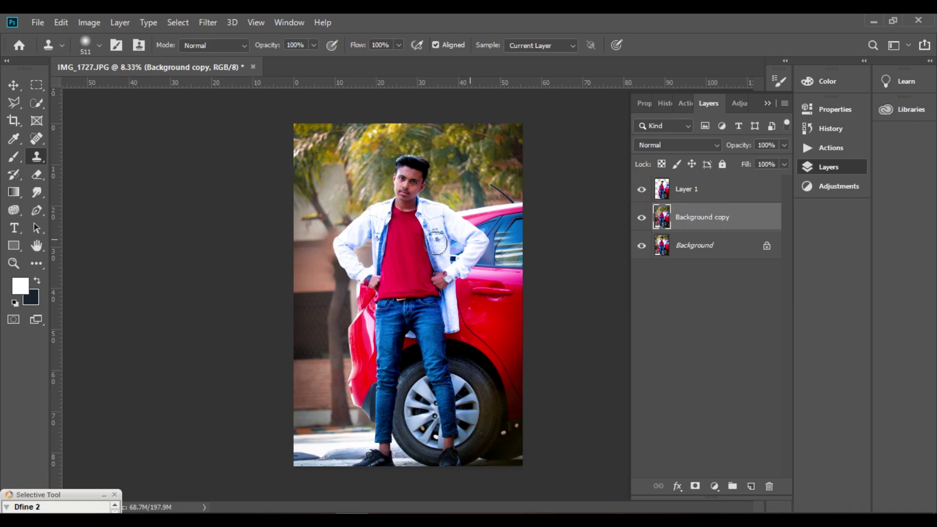
alt+click(341, 278)
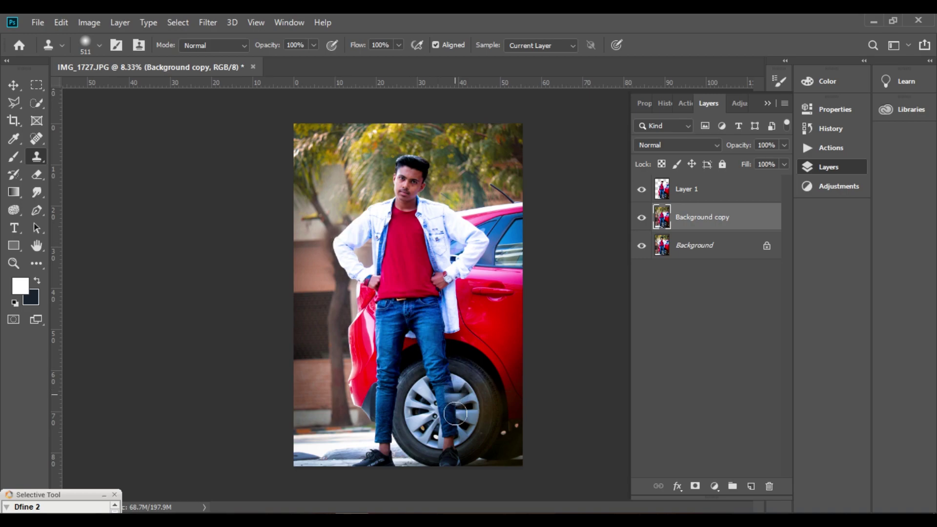
Hide Layer 1 and apply a Gaussian Blur to the Background copy layer
click(642, 189)
click(208, 22)
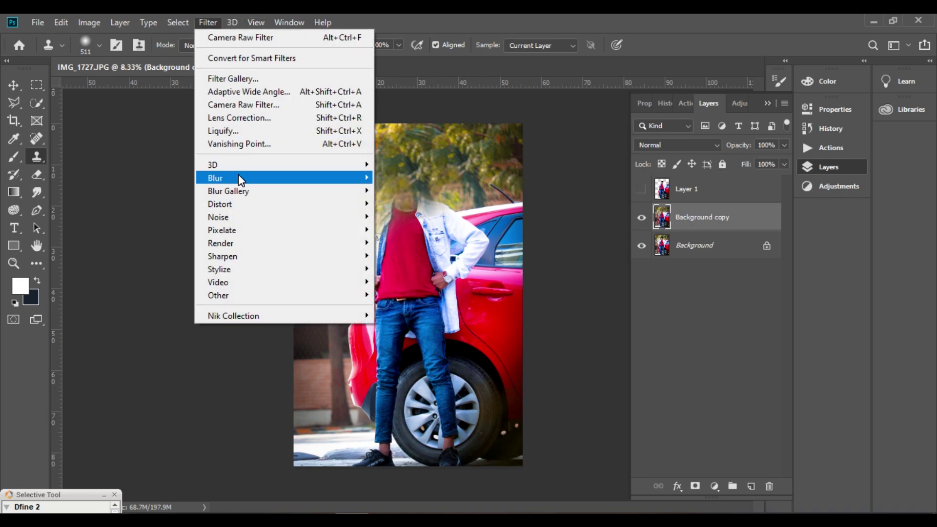
click(407, 231)
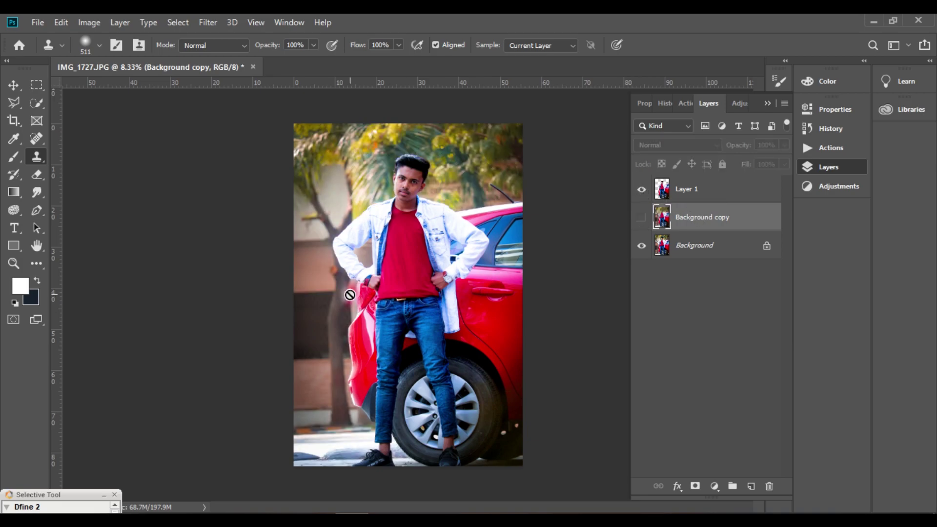
Clone blurred background over the car's rear edge on Background copy, toggling Layer 1 to compare, and leave Layer 1 shown
click(642, 191)
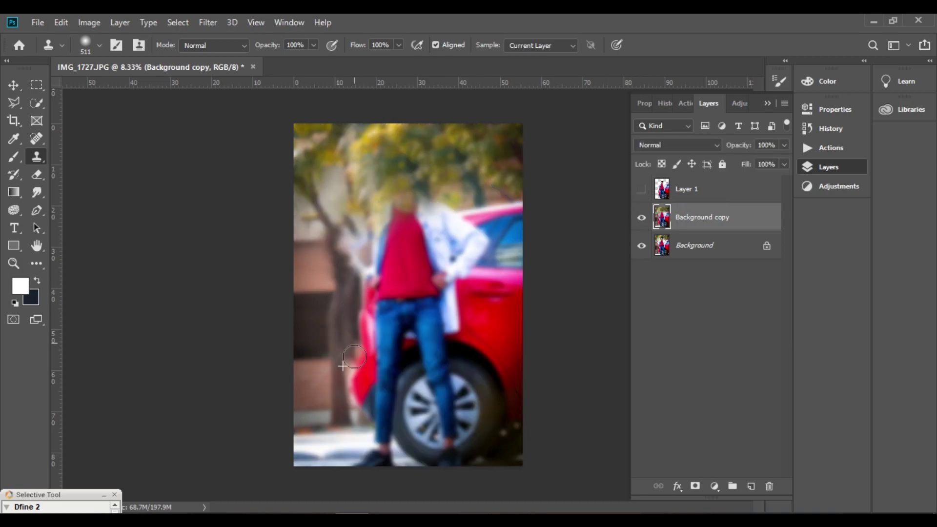
click(642, 189)
click(642, 190)
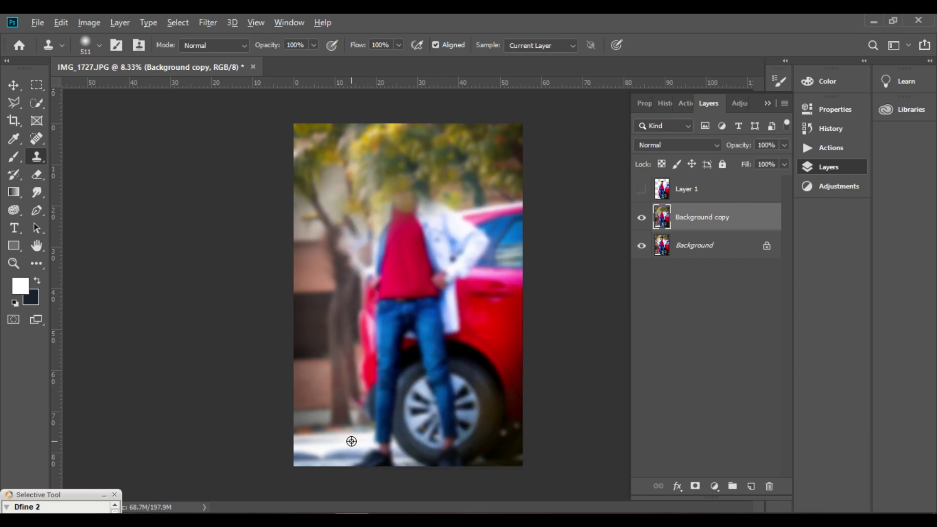
click(641, 190)
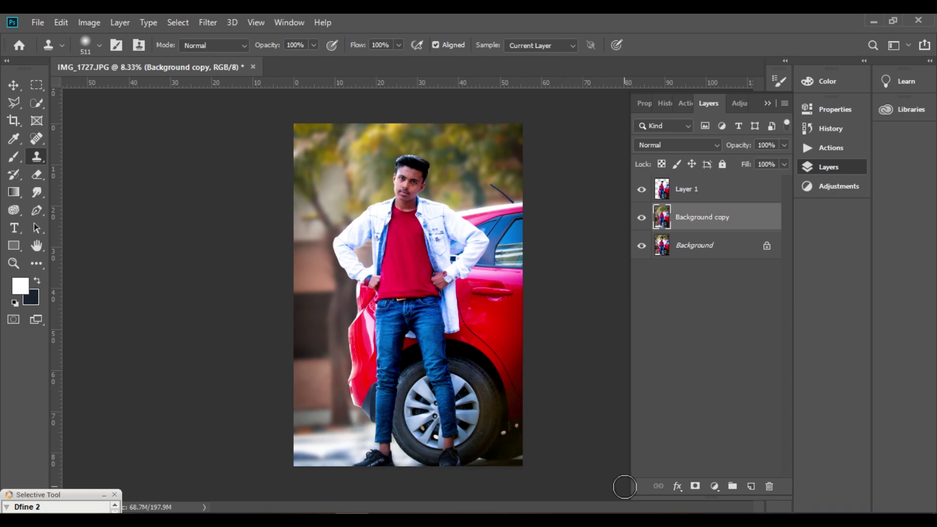
Erase the blurred ground around the shoes on Background copy and merge that layer into Background
key(b)
key(e)
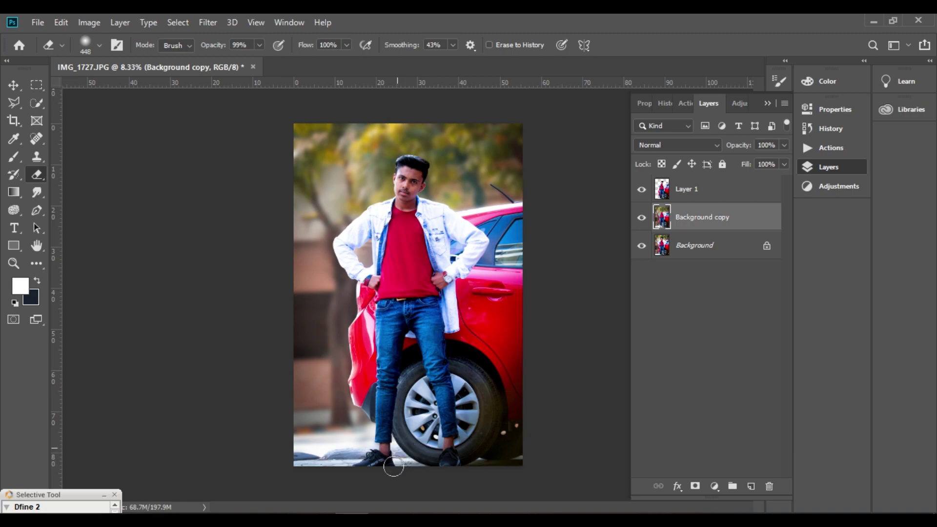
right_click(703, 245)
click(736, 352)
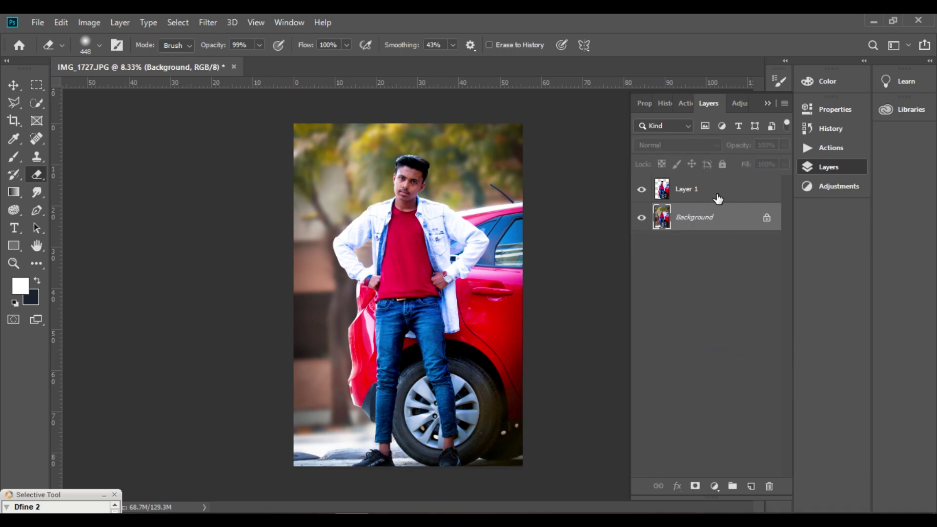
Apply Levels to the Background layer with the black input at 33 and the white input at about 223
key(v)
key(ctrl+l)
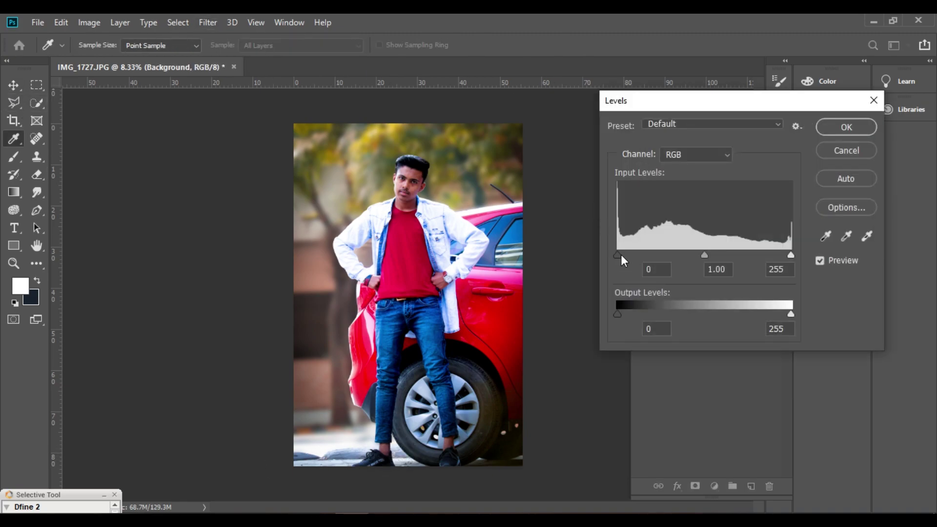
drag(620, 255, 641, 256)
drag(791, 255, 773, 255)
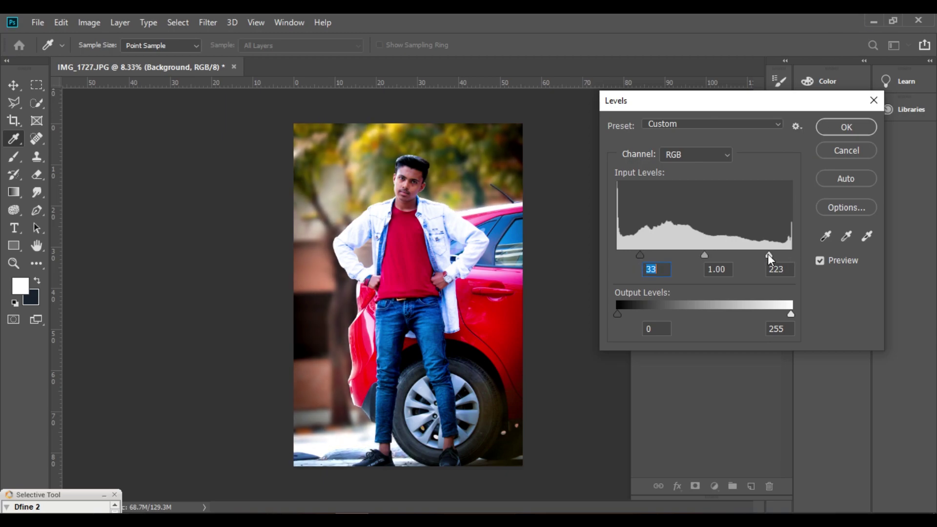
drag(707, 255, 707, 255)
click(847, 127)
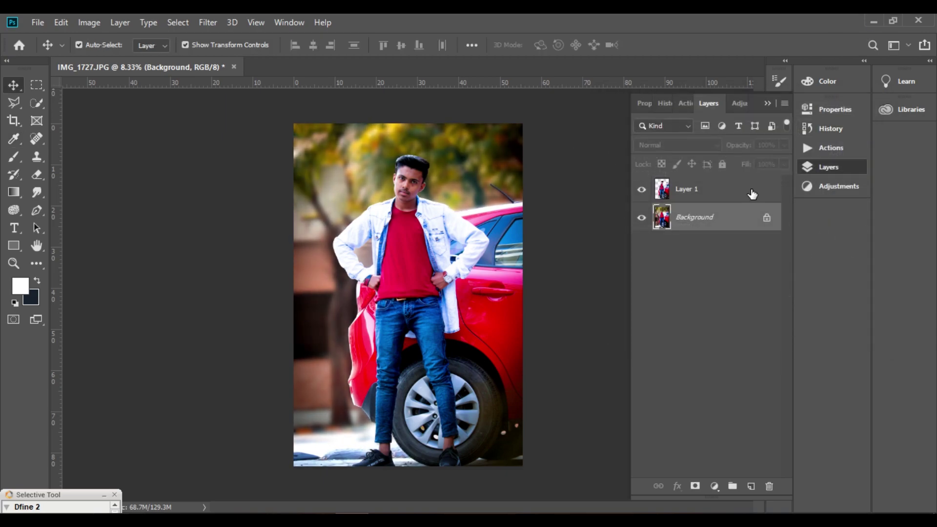
Select Layer 1 and remove the blemishes on the man's cheeks and under his eye with the Spot Healing Brush
click(753, 192)
key(ctrl+plus)
key(ctrl+plus)
key(ctrl+plus)
key(ctrl+plus)
drag(397, 171, 431, 350)
key(ctrl+plus)
key(ctrl+plus)
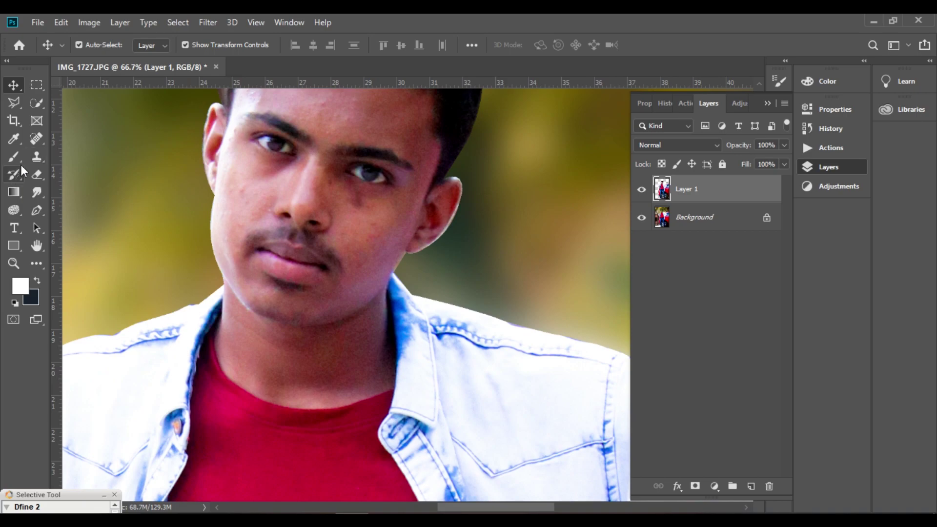
key(j)
drag(242, 216, 239, 224)
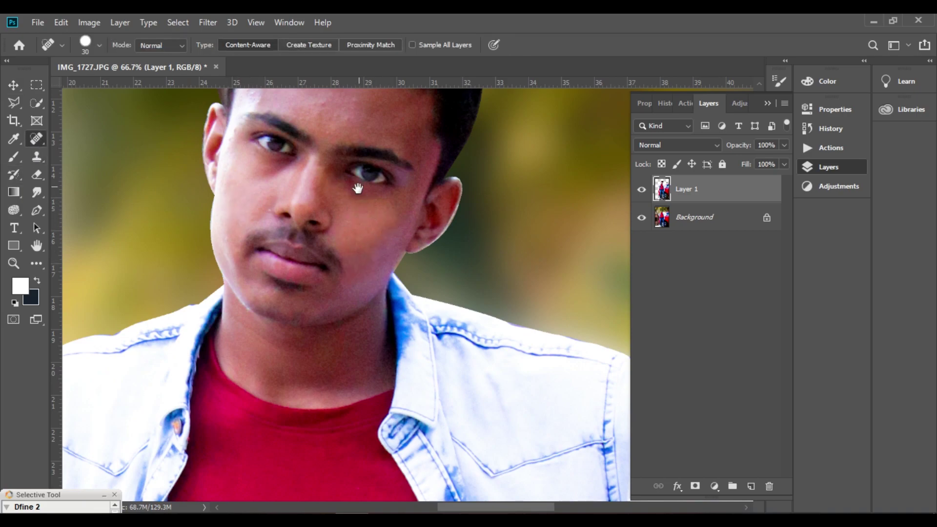
Heal the spots on the man's forehead and between his eyebrows
drag(358, 188, 372, 301)
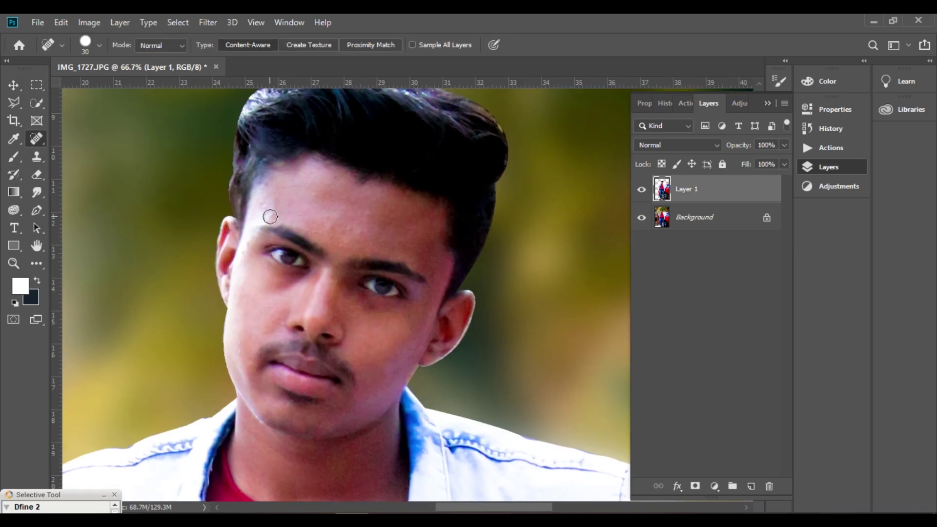
drag(340, 244, 340, 243)
click(340, 241)
drag(336, 201, 354, 203)
Run the skin-softening action on the portrait to create a masked Skin Softening layer
key(v)
click(289, 22)
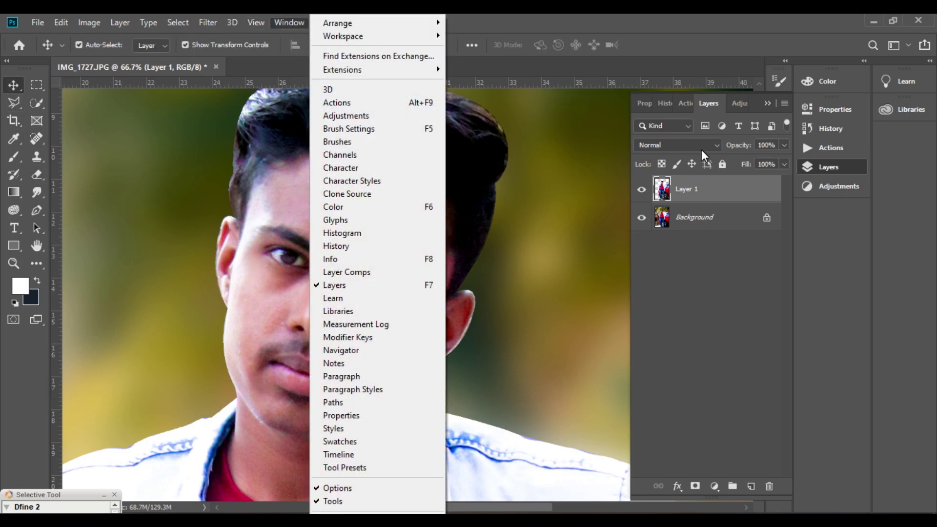
click(332, 102)
click(534, 101)
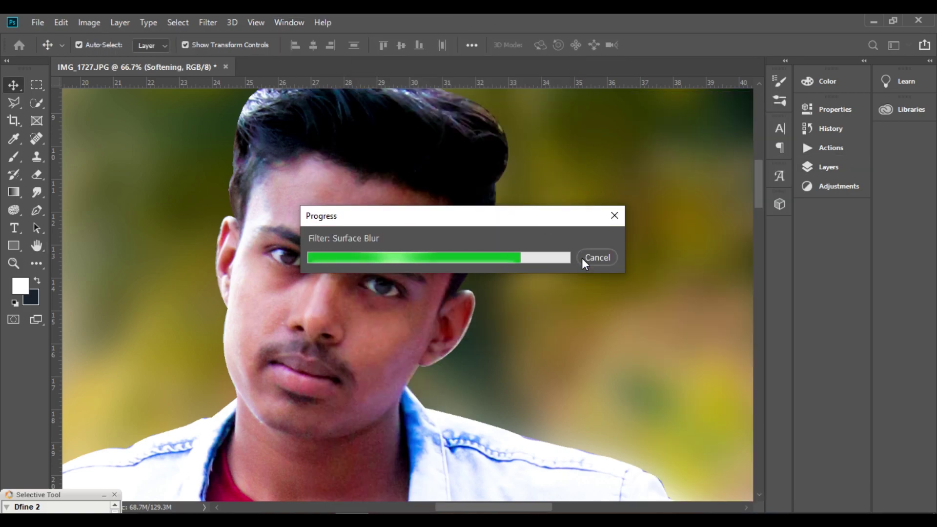
click(818, 112)
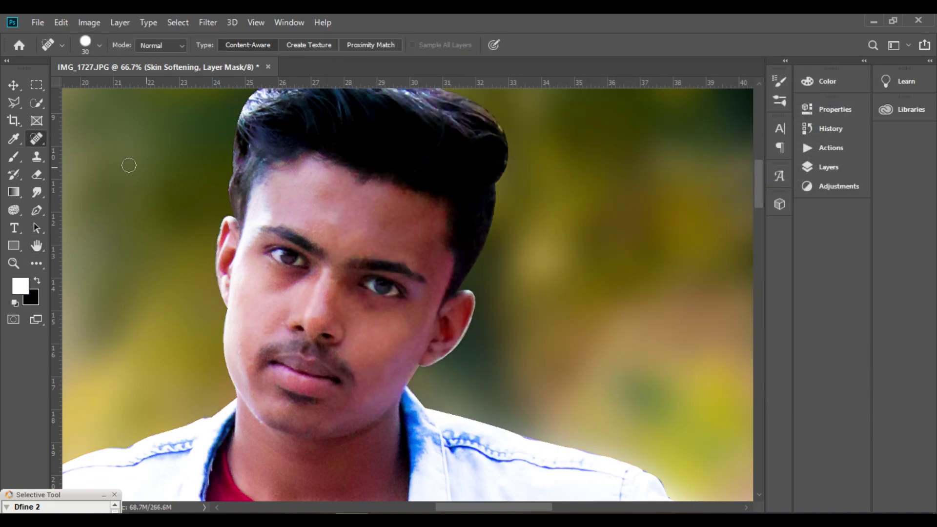
Paint white on the Skin Softening mask over the man's face and neck with a 146-pixel soft Brush
click(13, 157)
right_click(545, 281)
key(Return)
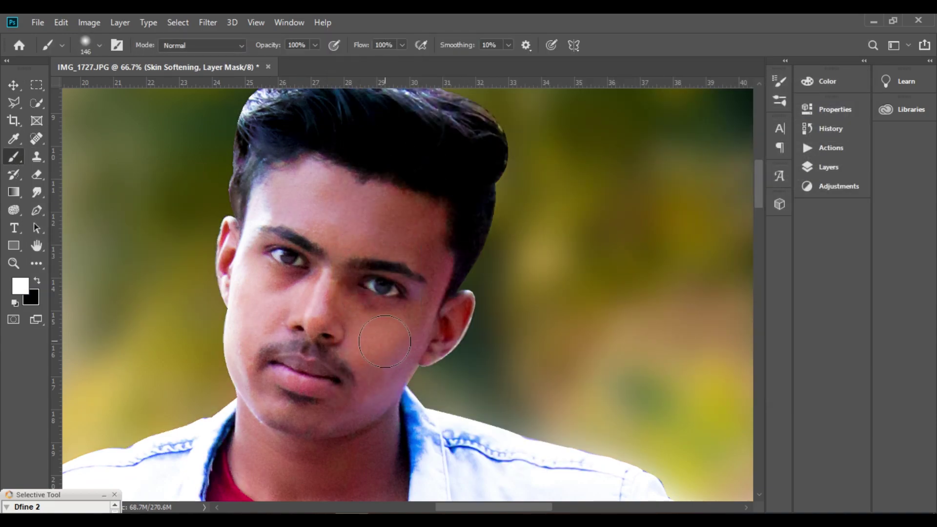
scroll(380, 388, down, 5)
scroll(342, 293, left, 2)
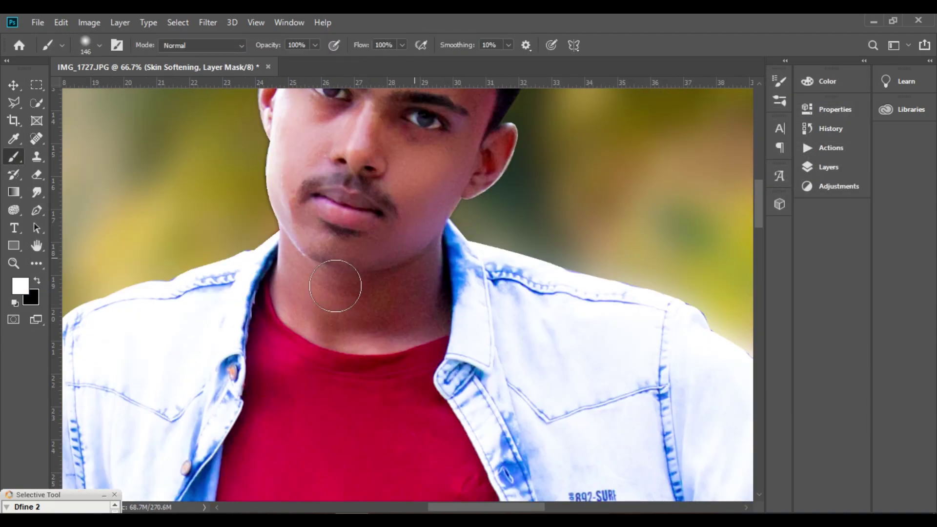
Paint white on the Skin Softening mask over the man's hands and ankles
key(ctrl+minus)
key(ctrl+minus)
key(ctrl+minus)
key(ctrl+minus)
drag(441, 396, 426, 317)
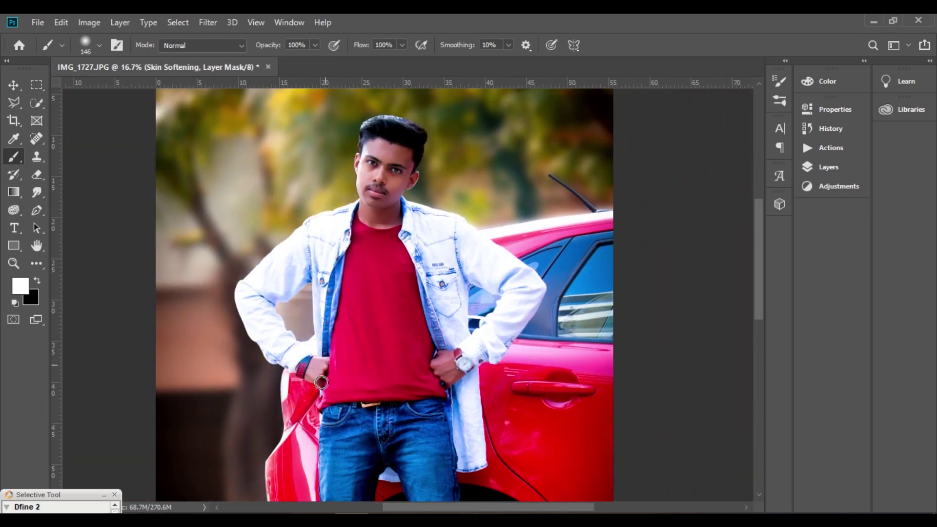
scroll(353, 389, down, 8)
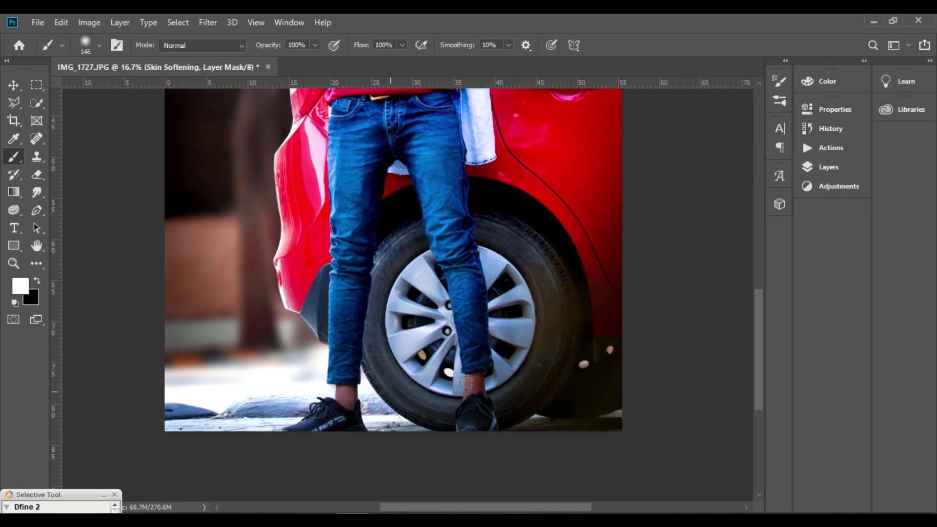
key(ctrl+minus)
key(ctrl+minus)
key(ctrl+plus)
key(ctrl+m)
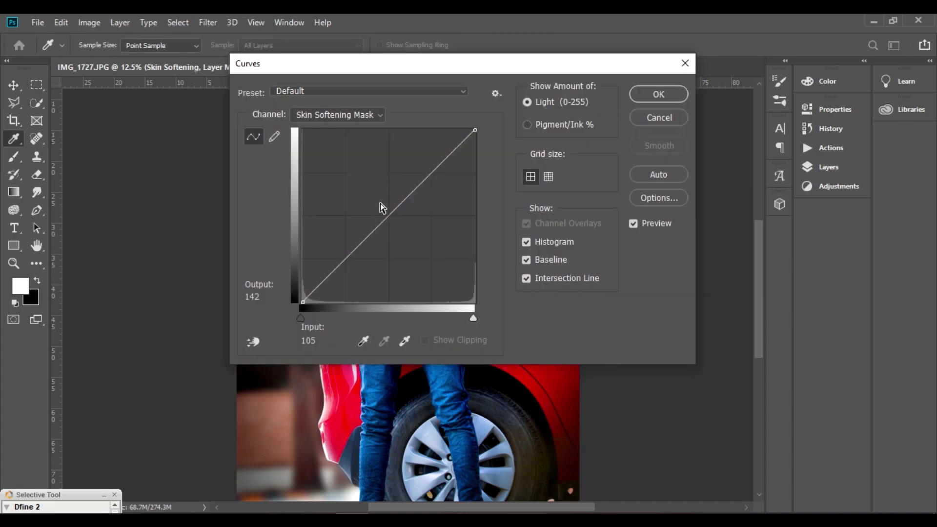
drag(602, 326, 634, 326)
click(935, 103)
Merge the Skin Softening group with Layer 1 into a single layer
click(829, 167)
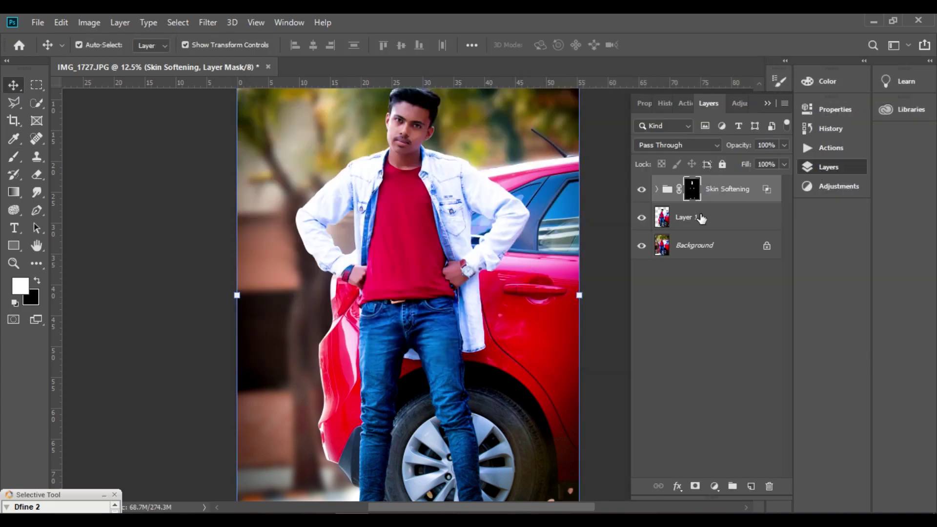
ctrl+click(702, 218)
right_click(707, 219)
click(754, 424)
Apply Curves to the merged Skin Softening layer with the RGB black point input at about 14
key(ctrl+m)
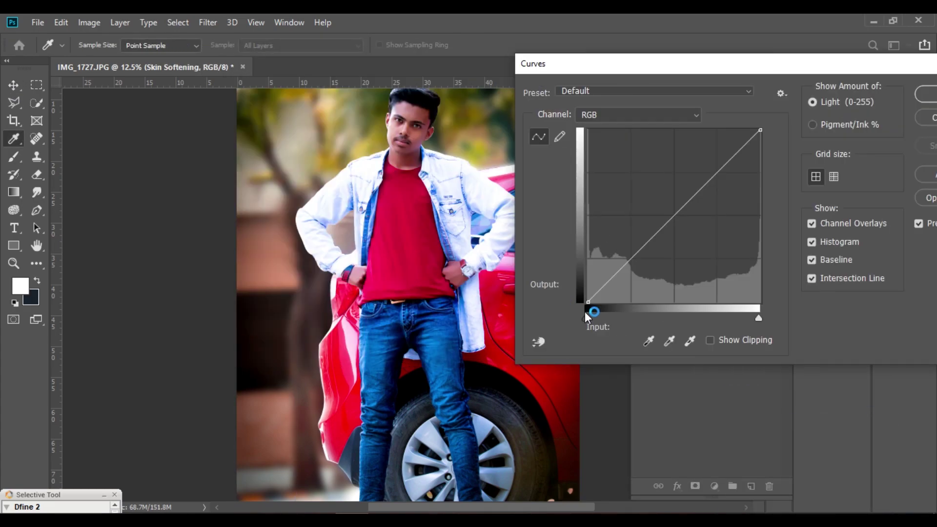
drag(586, 319, 598, 325)
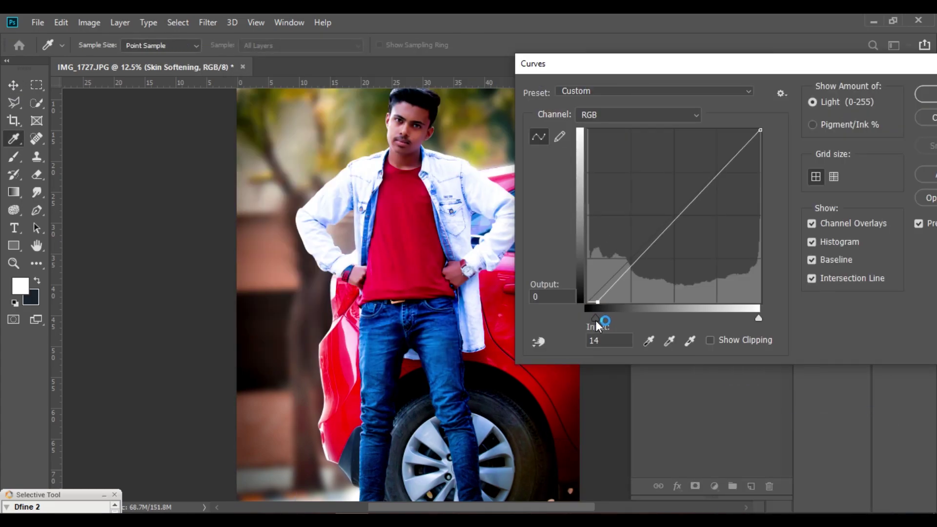
click(931, 97)
key(ctrl+minus)
click(733, 222)
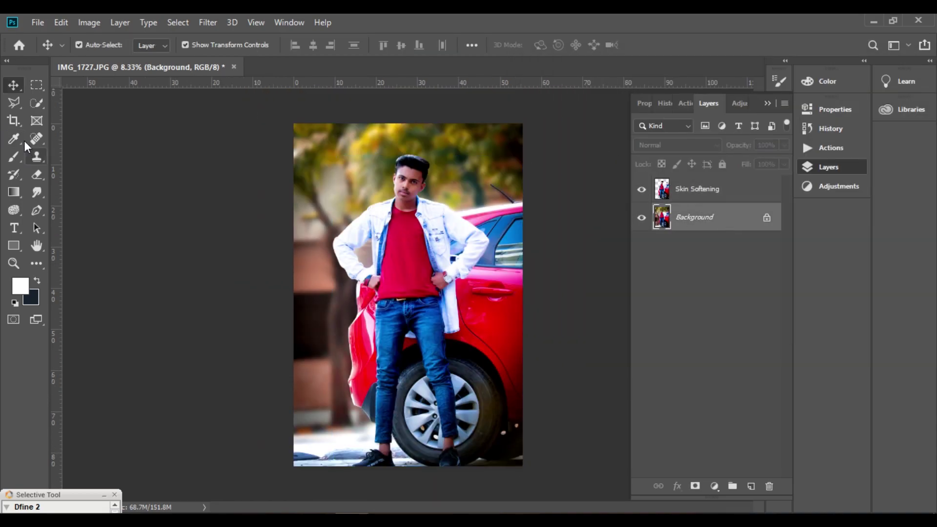
click(33, 174)
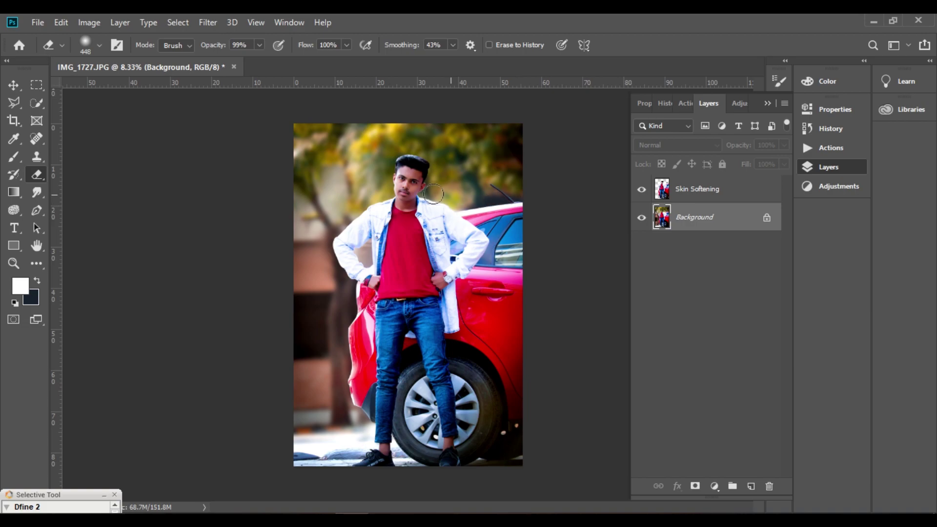
click(37, 157)
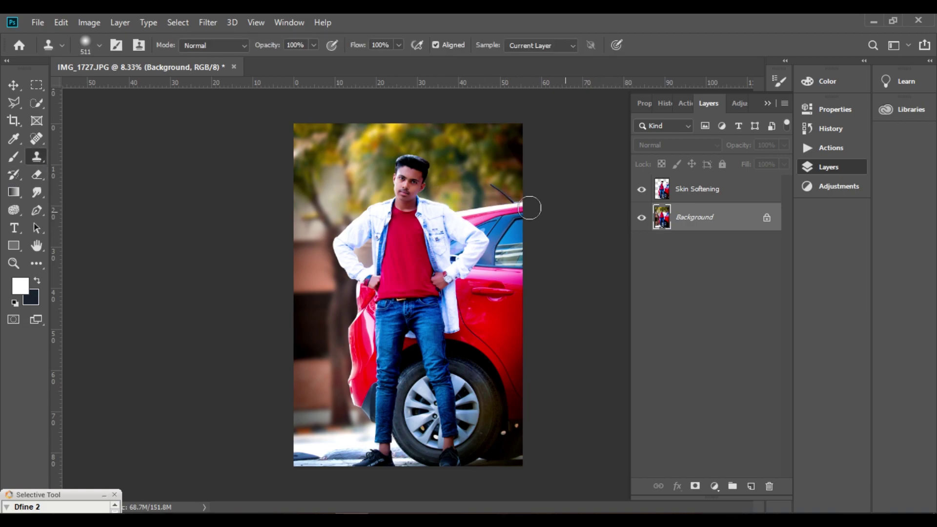
click(14, 87)
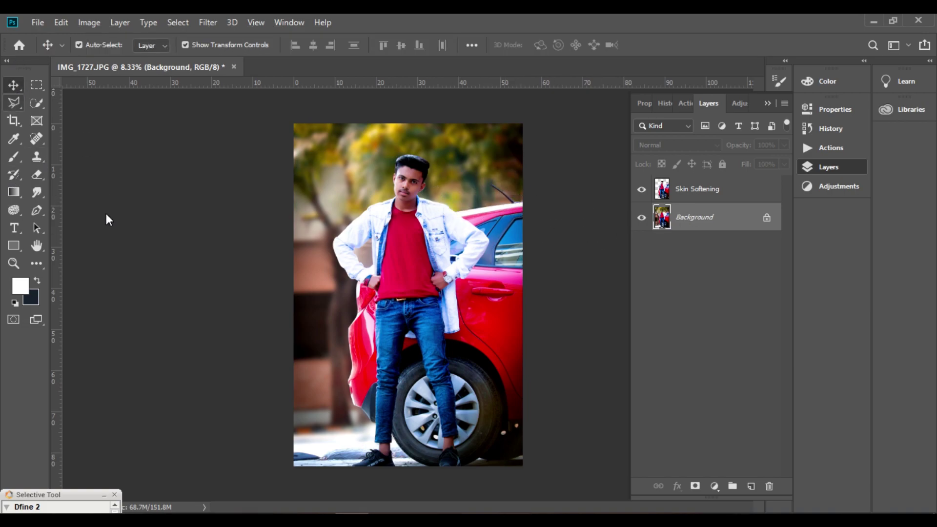
click(610, 263)
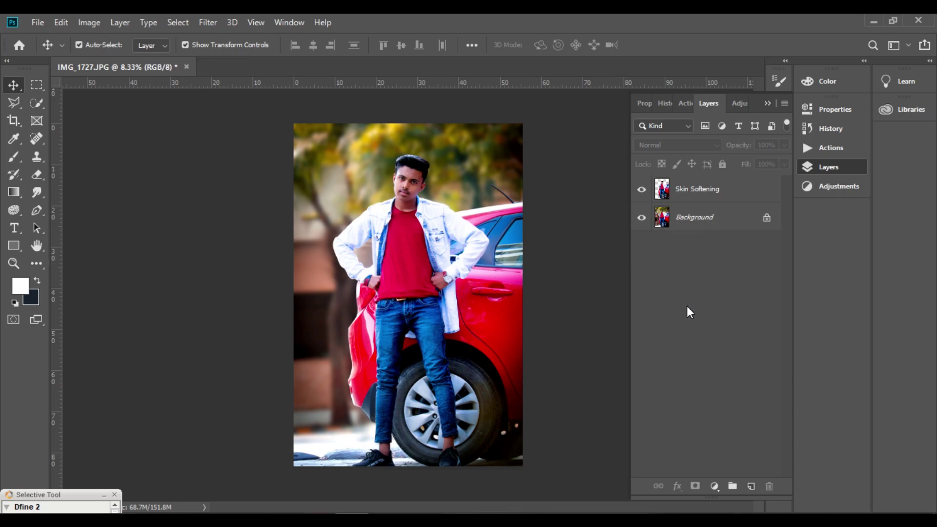
key(F7)
Add a white Myriad Pro Bold text watermark with the person's name over the dark background beside the car
key(ctrl+plus)
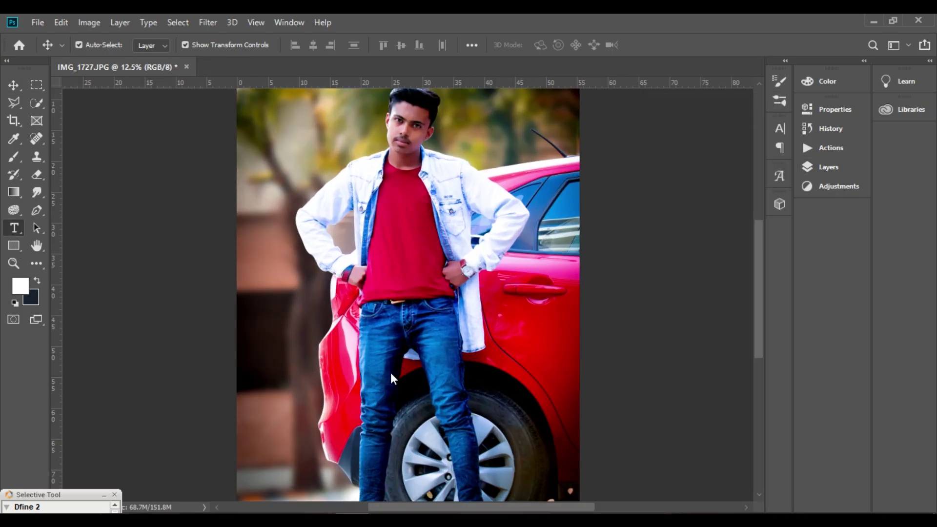
click(298, 347)
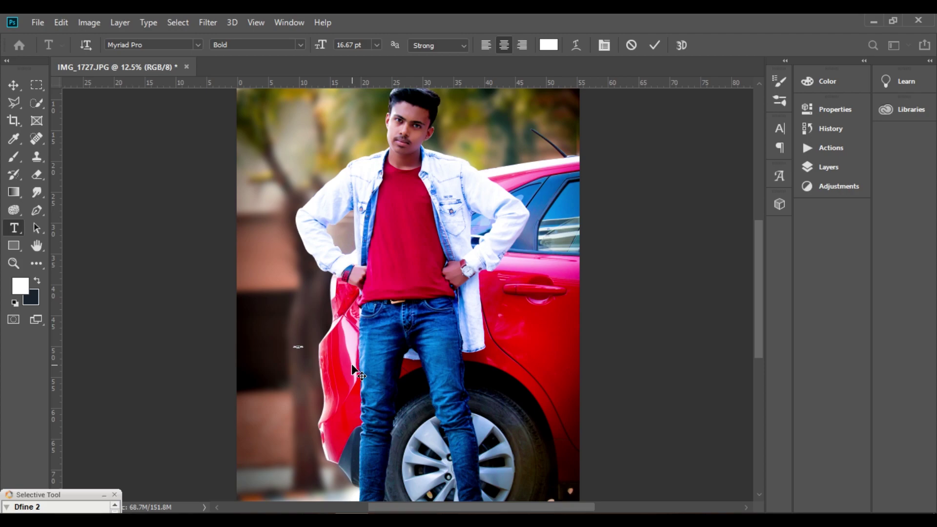
key(ctrl+Return)
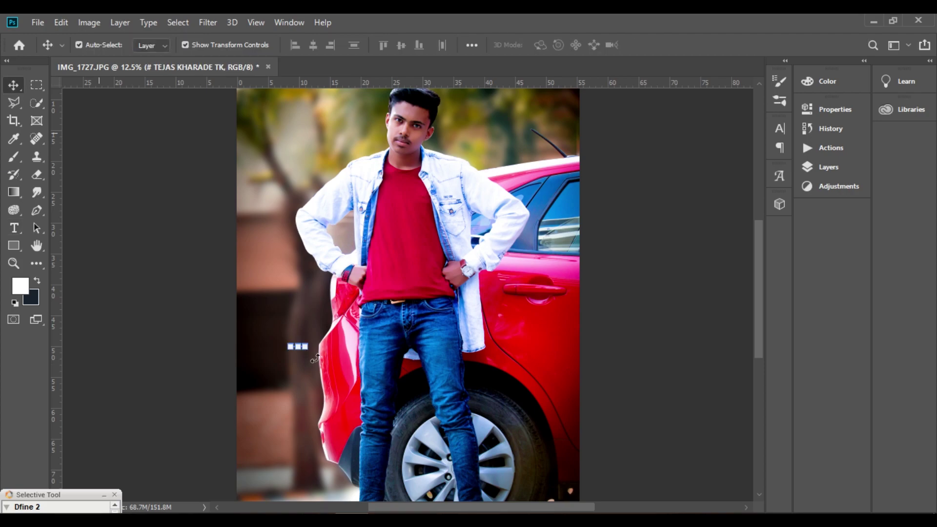
Enlarge the name watermark to fill the dark area between the photo's edge and the red car
drag(310, 341, 322, 368)
key(Return)
key(Return)
click(545, 224)
click(511, 375)
key(ctrl+minus)
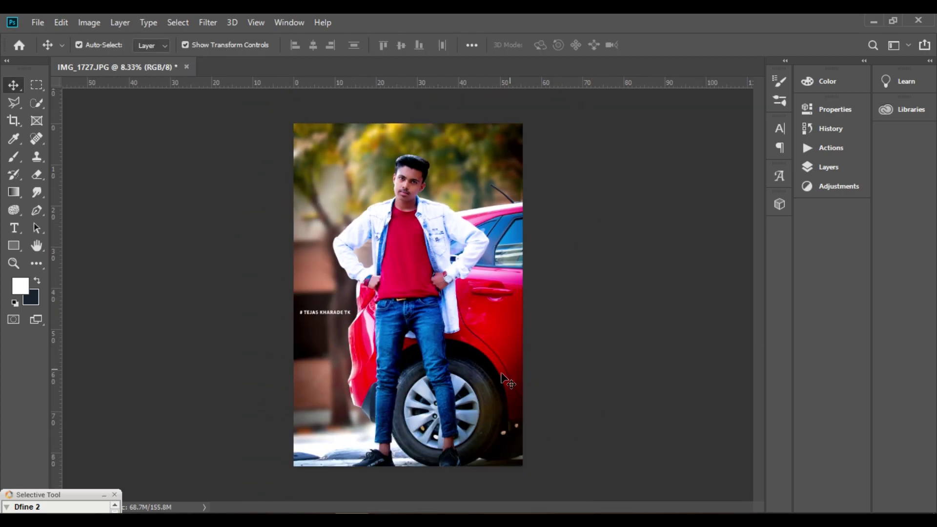
drag(446, 346, 464, 362)
key(ctrl+z)
Apply Levels to the Skin Softening layer with the midtone input at about 0.92
click(404, 186)
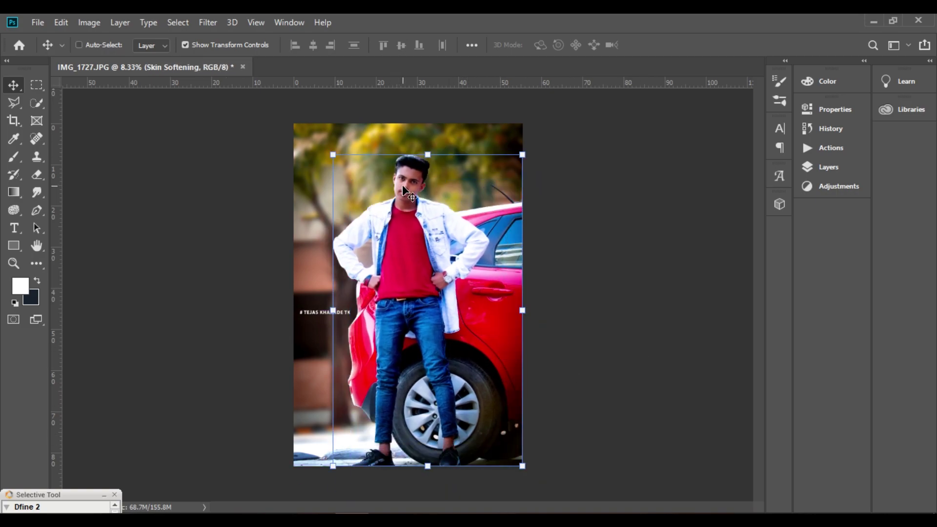
key(ctrl+l)
drag(708, 254, 710, 256)
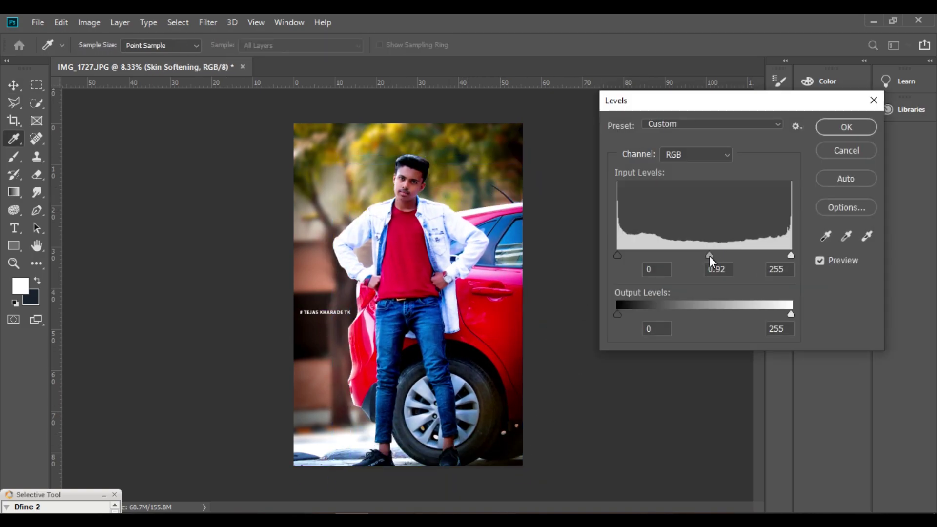
key(Return)
Apply the Matte colour preset to the Background layer with the Camera Raw Filter
click(829, 167)
click(726, 247)
click(208, 22)
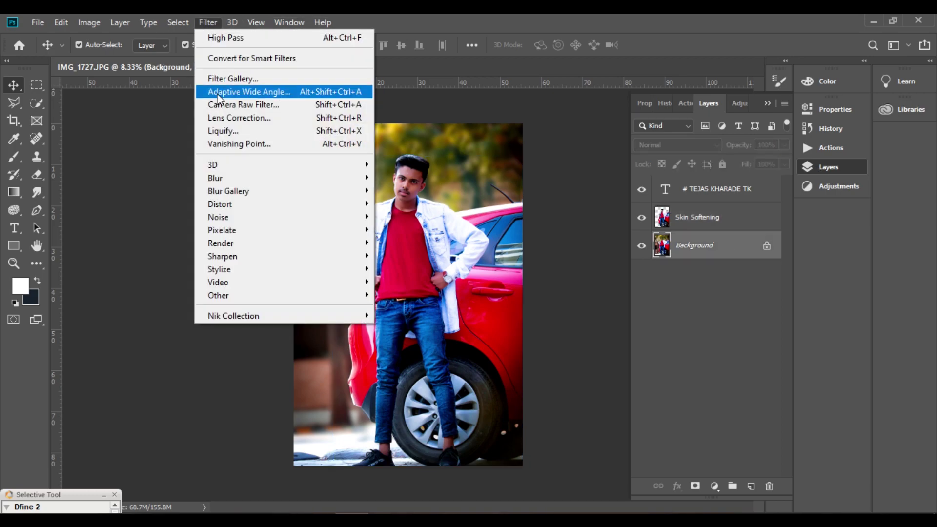
click(249, 104)
click(789, 165)
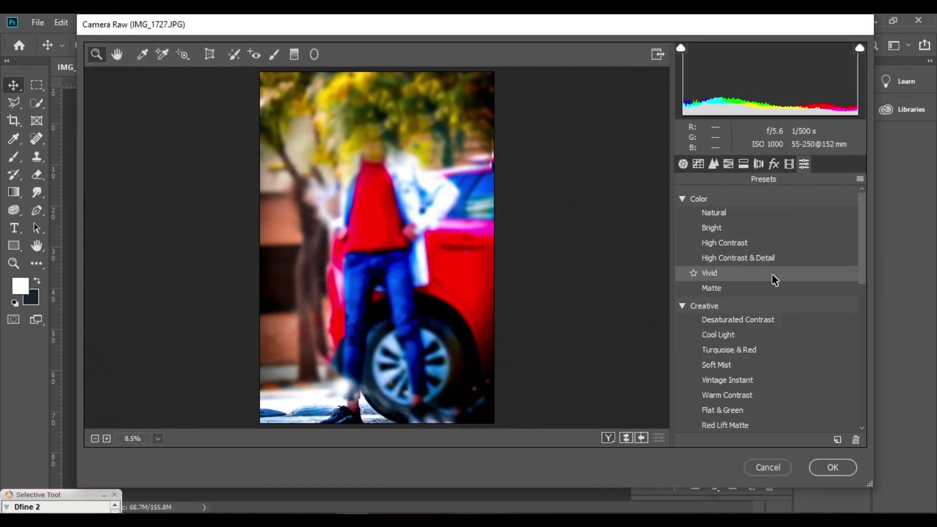
click(775, 287)
click(830, 468)
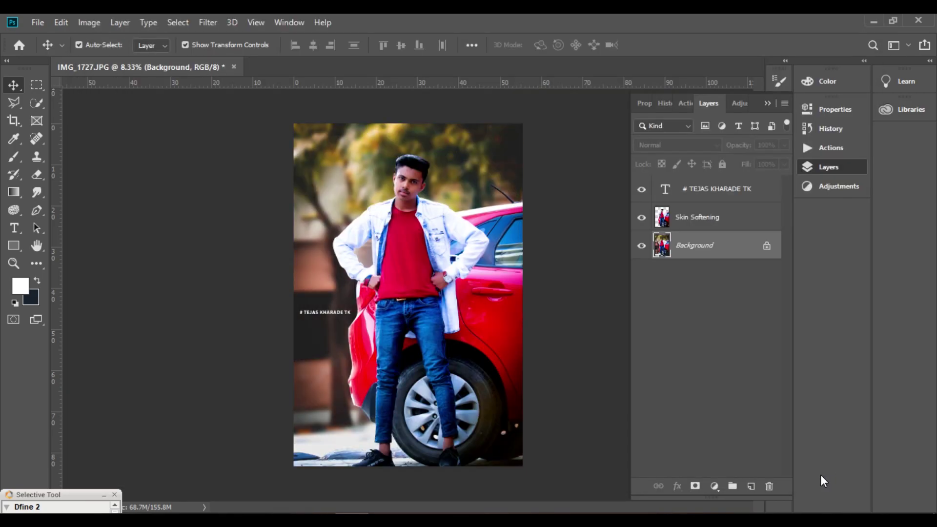
Save the document in Photoshop format as 11 in the EDIT folder inside Today shoot
click(767, 104)
click(779, 176)
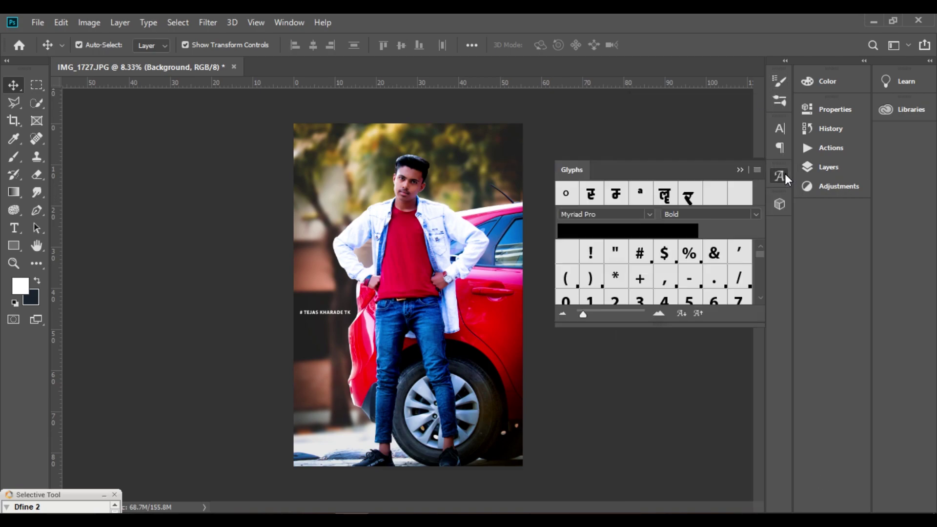
click(827, 170)
click(38, 22)
click(94, 176)
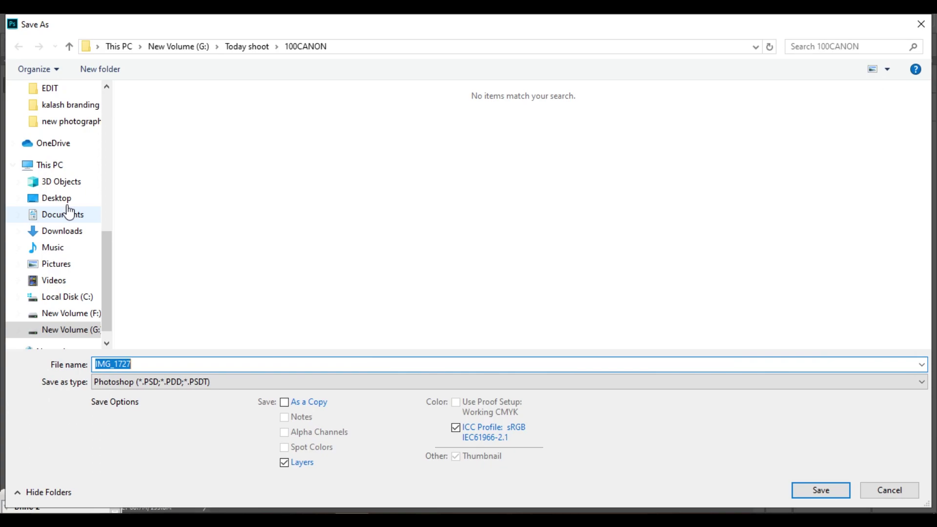
click(247, 49)
double_click(190, 106)
double_click(209, 363)
text(11)
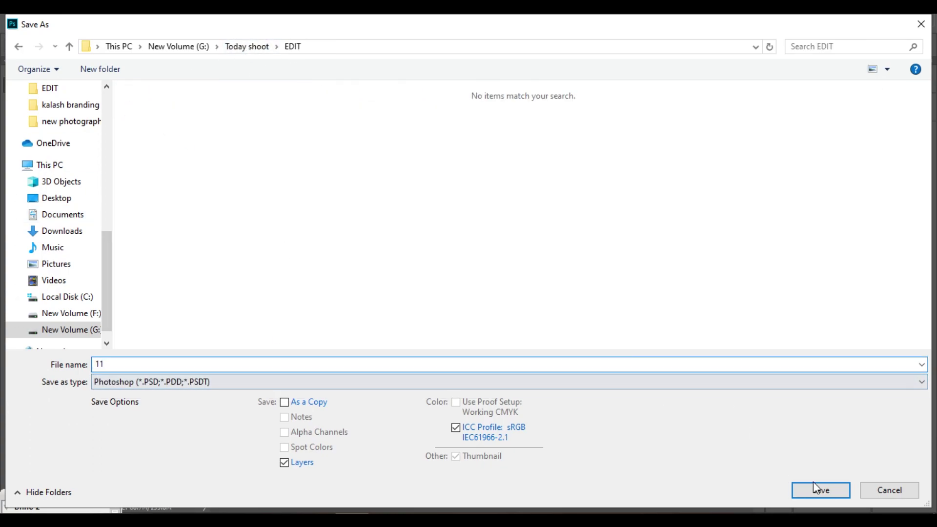
click(815, 488)
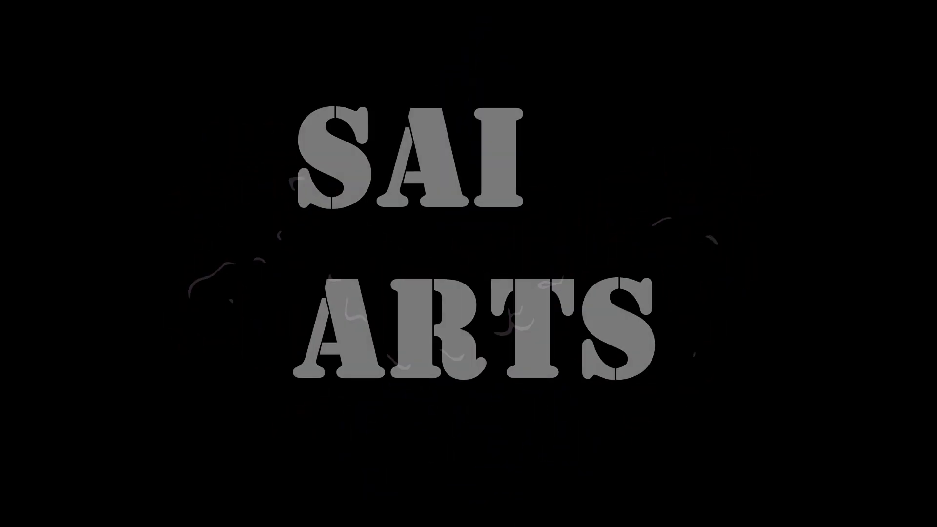